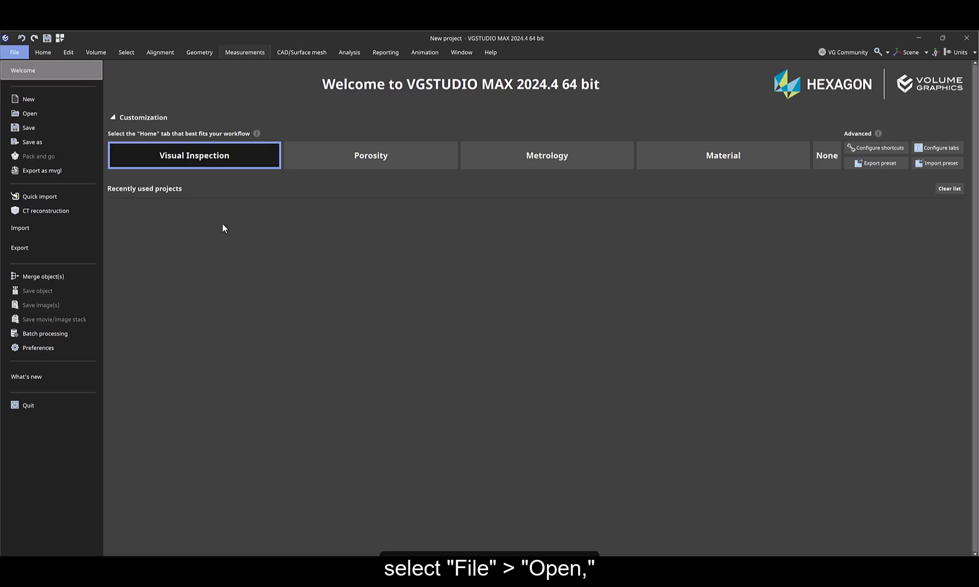
Open fixture simulation.vgl and expand Volume 1 to show its Baseplate region of interest.
left_click(25, 113)
left_click(36, 137)
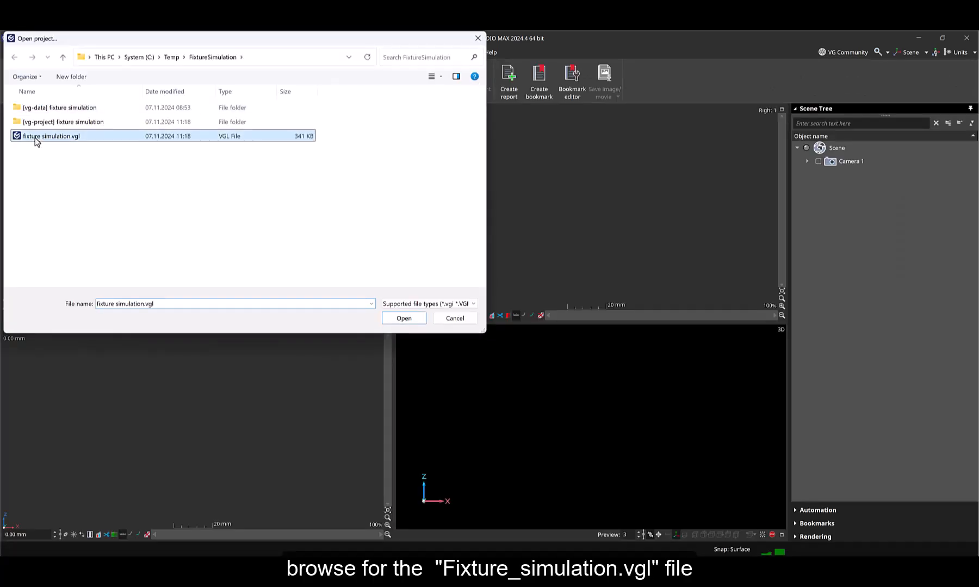
left_click(404, 319)
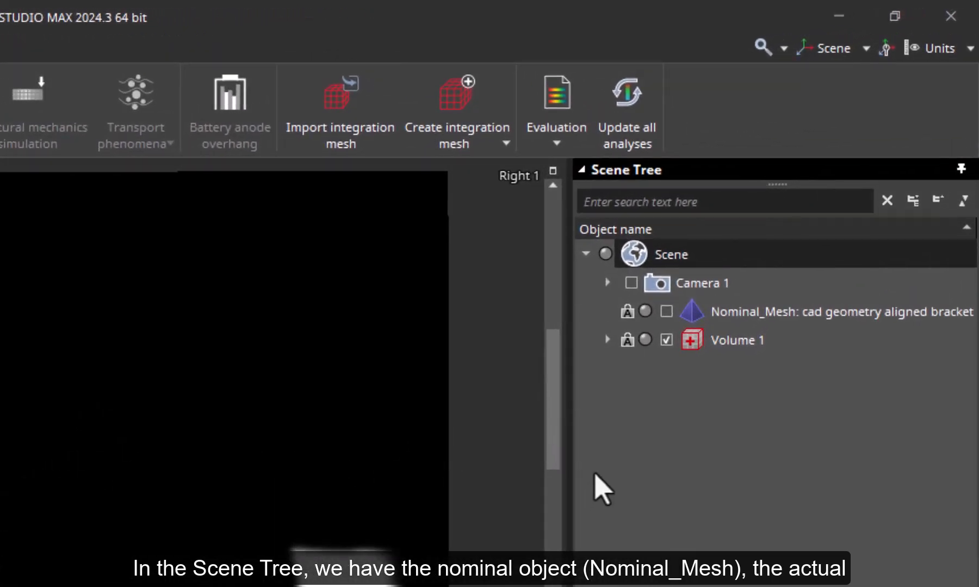
left_click(607, 339)
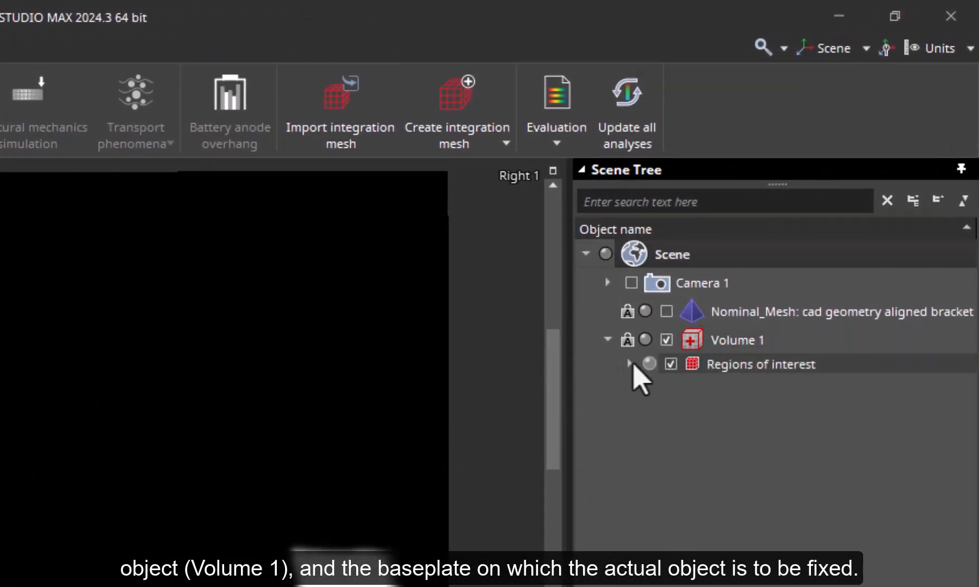
left_click(629, 363)
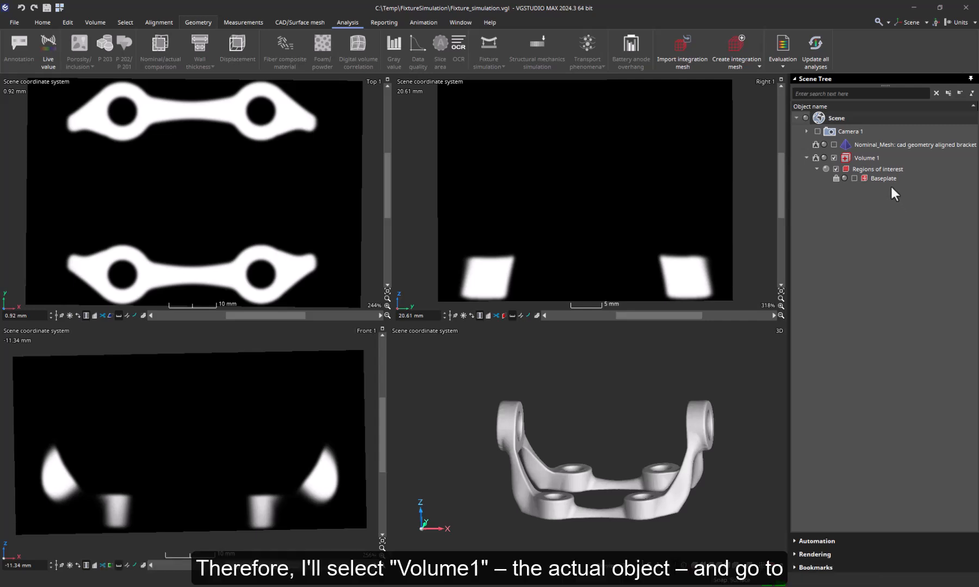
Run a fixture simulation on Volume 1 using the Baseplate ROI, fixed only in z.
left_click(874, 158)
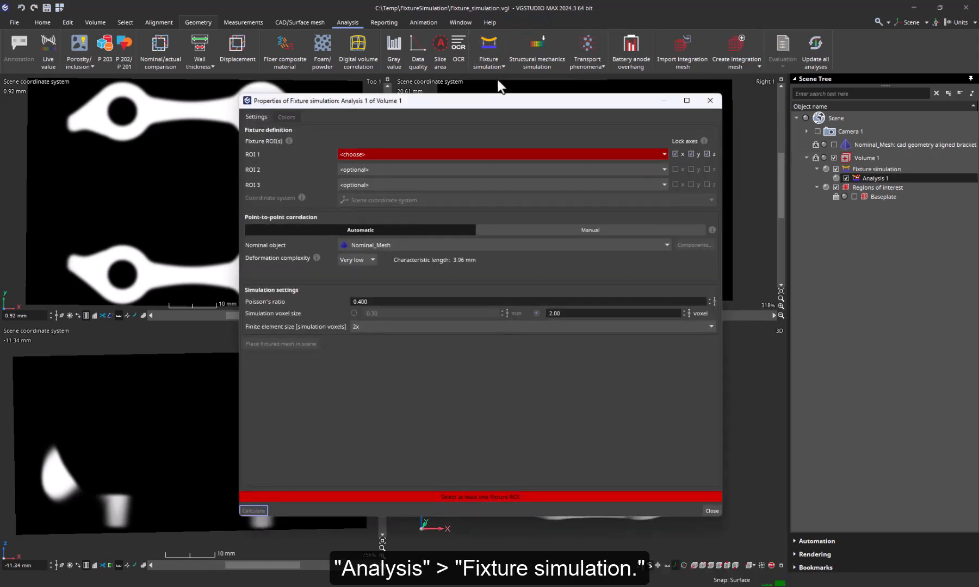
left_click(570, 153)
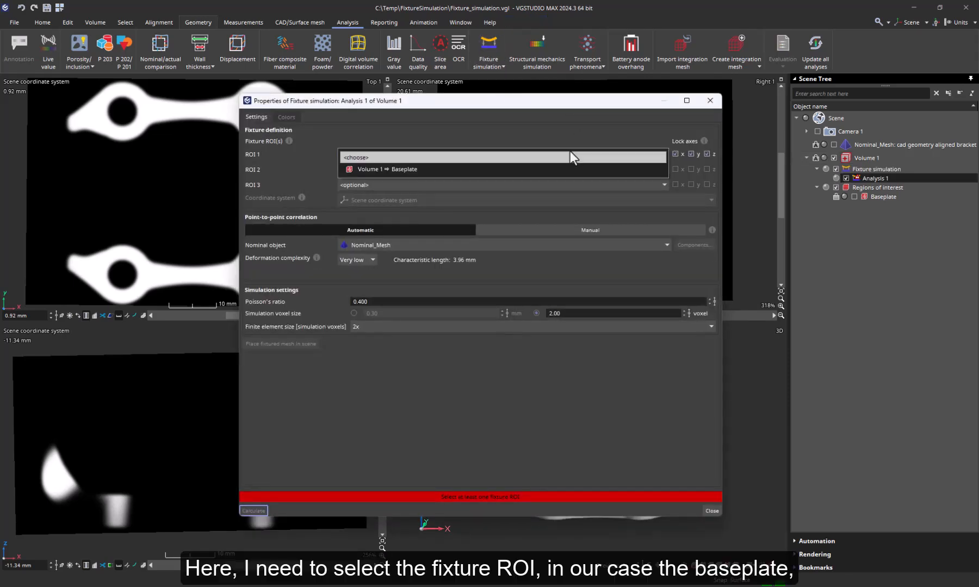
left_click(558, 167)
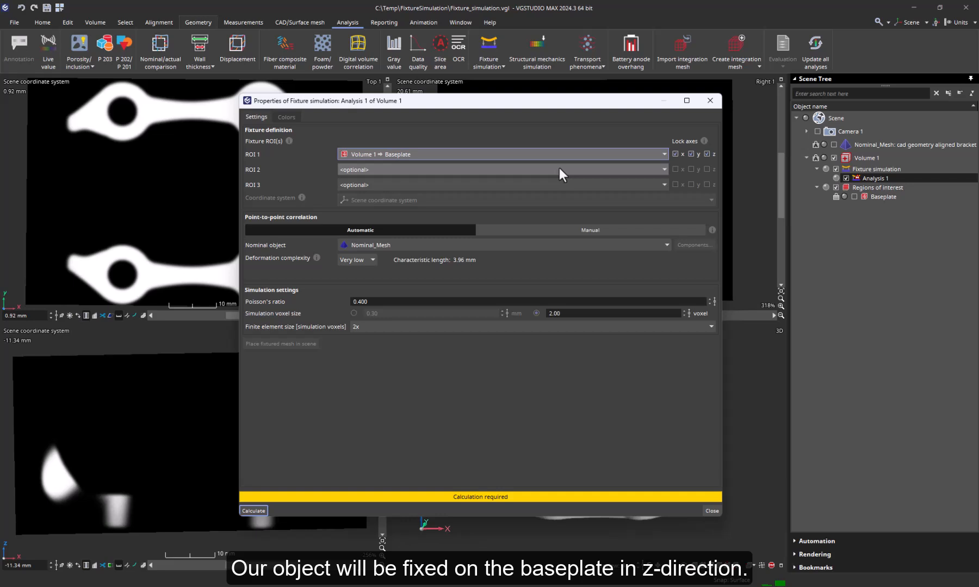
left_click(674, 154)
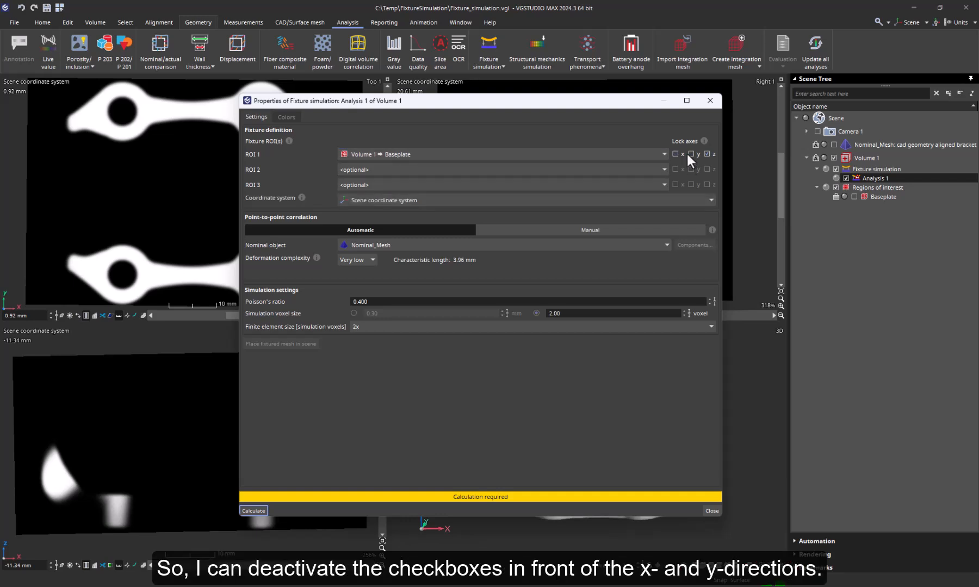
left_click(253, 510)
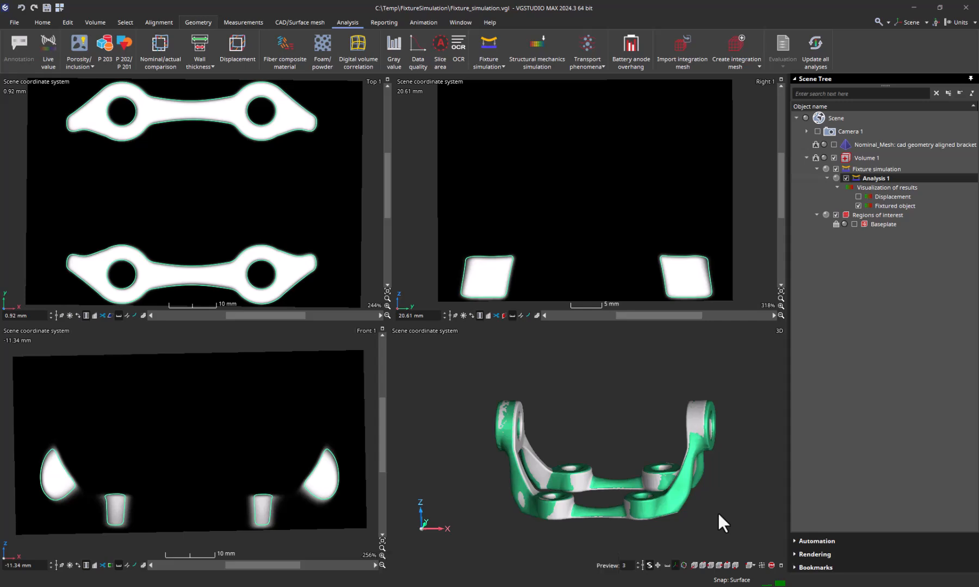
Compare Volume 1 to Nominal_Mesh with a 1.2 mm maximum distance in Performance mode.
left_click(872, 158)
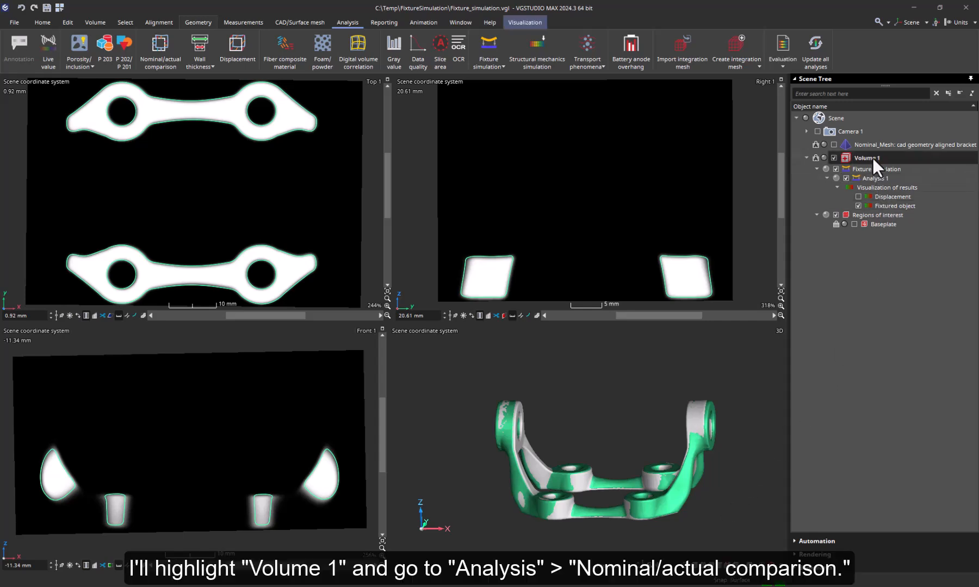
left_click(145, 37)
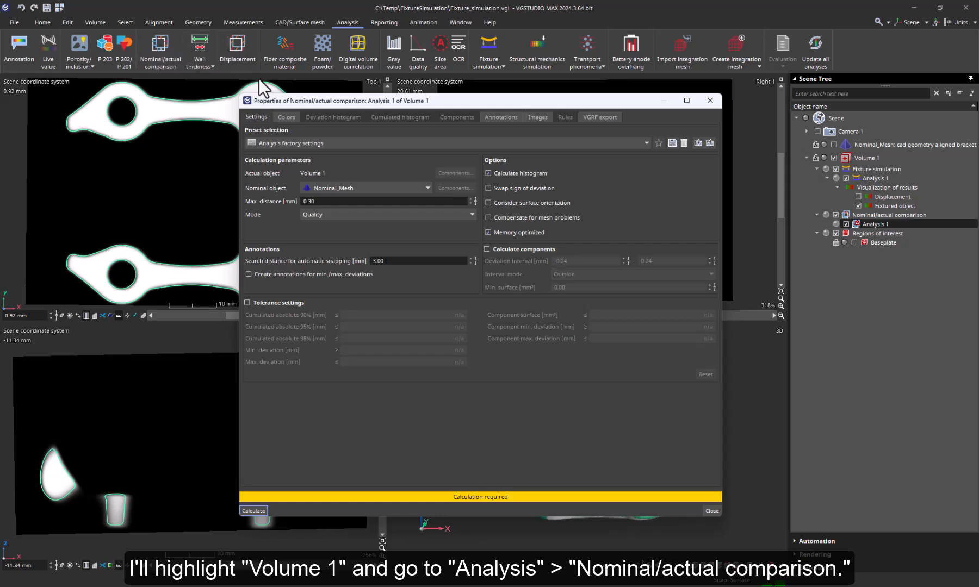
left_click(338, 201)
left_click_drag(339, 200, 289, 199)
type("1.2")
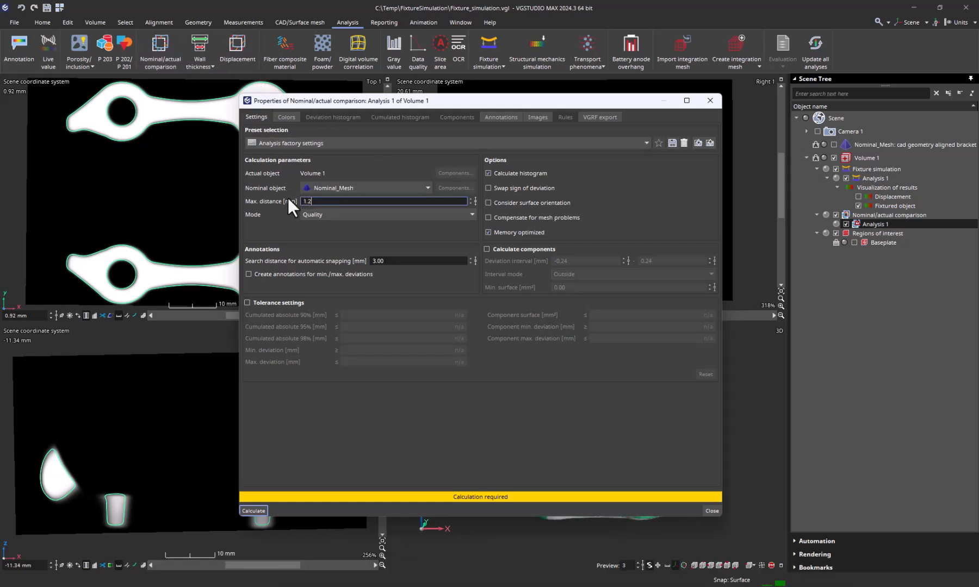
left_click(346, 214)
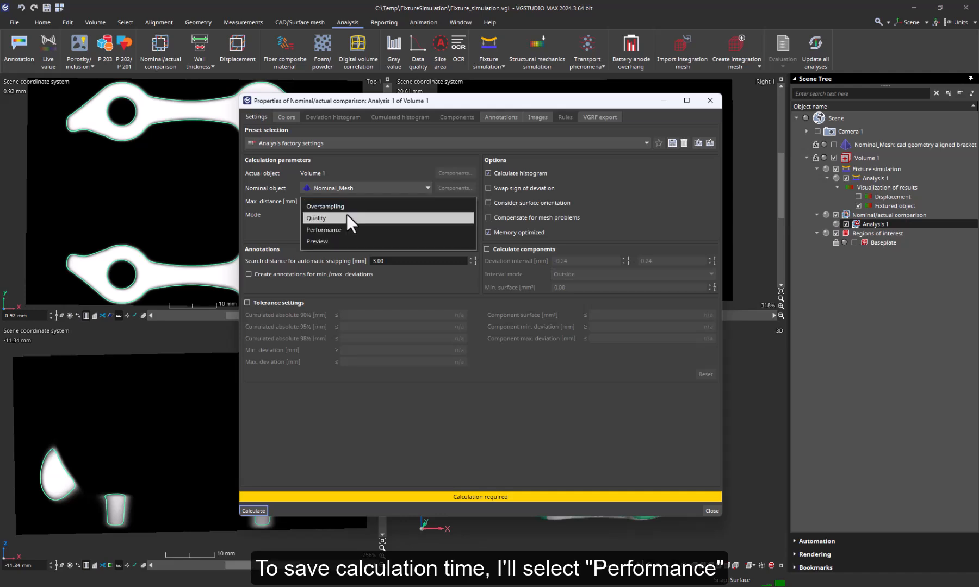
left_click(342, 228)
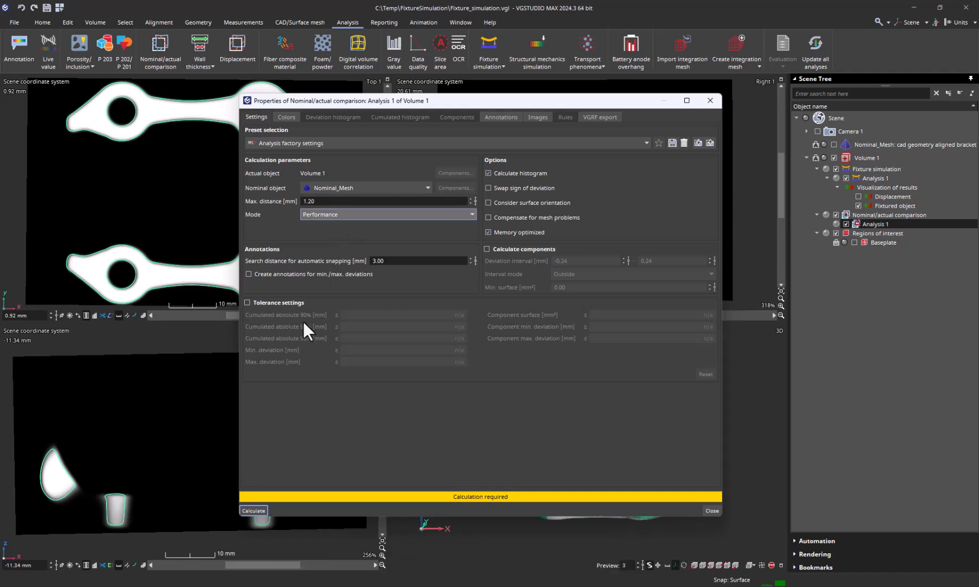
left_click(253, 510)
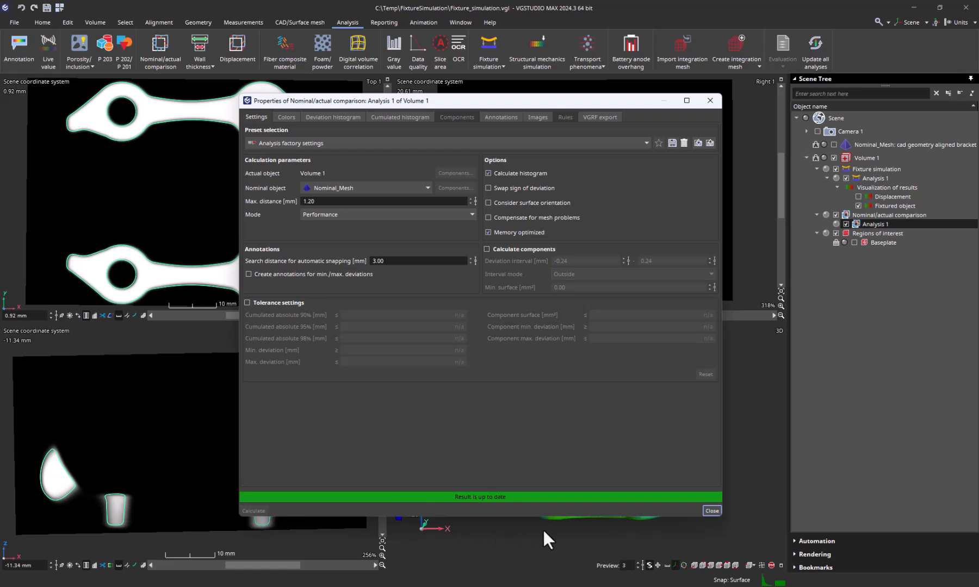
left_click(719, 508)
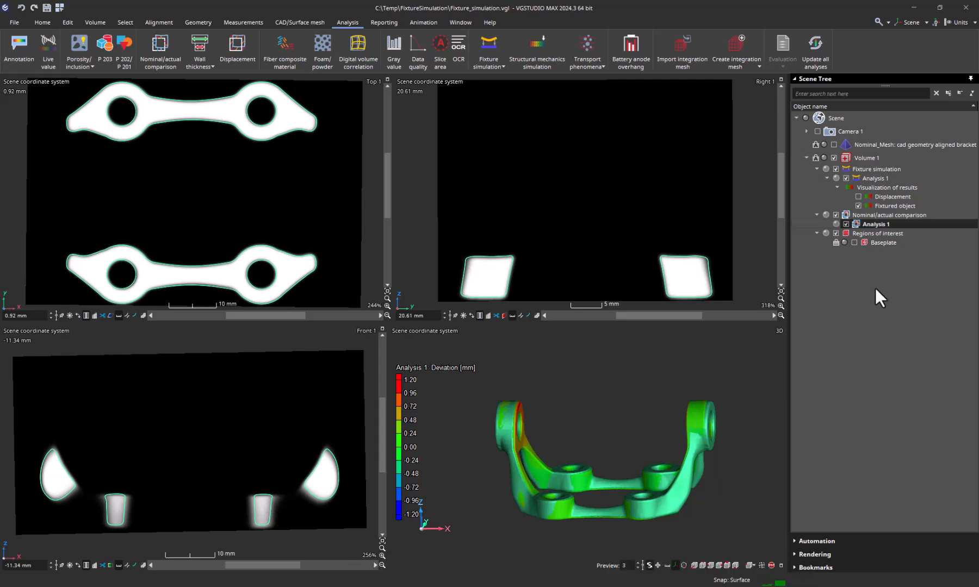
Export Volume 1's evaluations as the template 'Fixture simulation and NAC', saved with its preview.
right_click(880, 159)
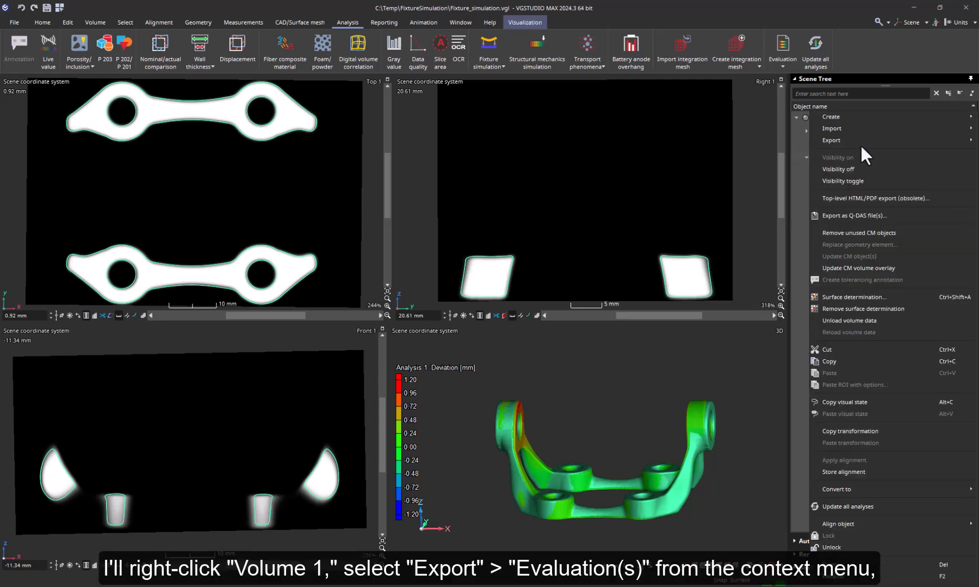
mouse_move(859, 144)
left_click(765, 159)
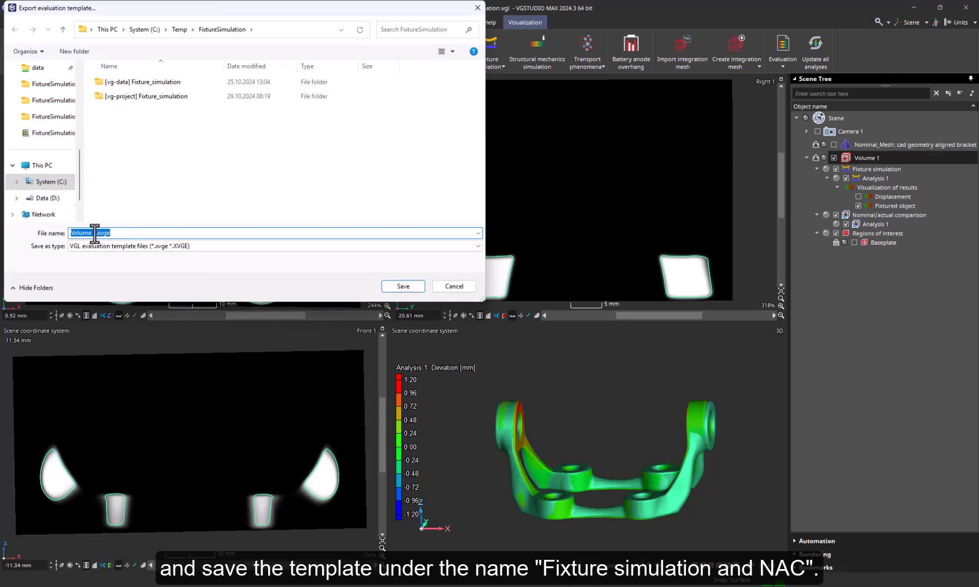
left_click_drag(96, 233, 52, 231)
type("Fixtu")
type("re simulation and N")
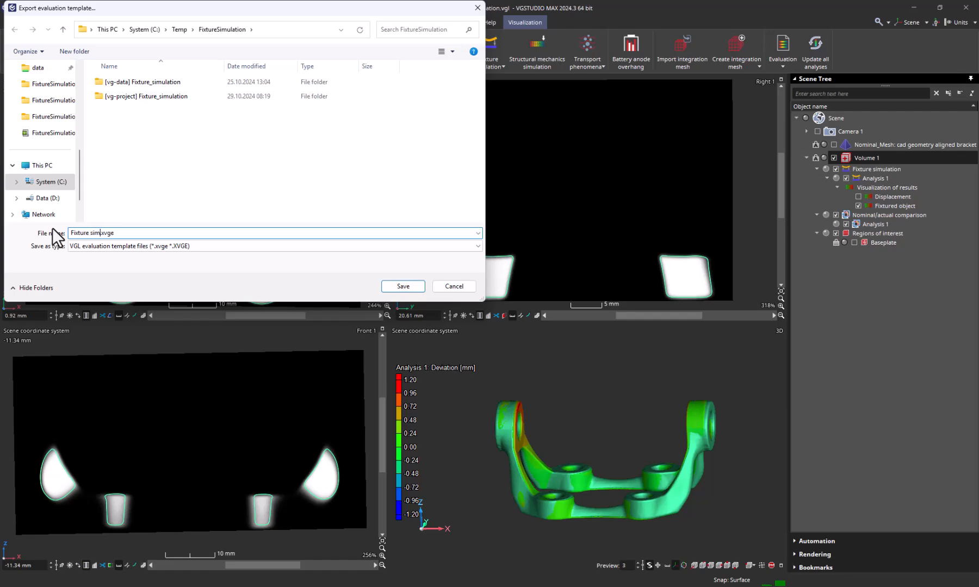
type("AC")
left_click(383, 287)
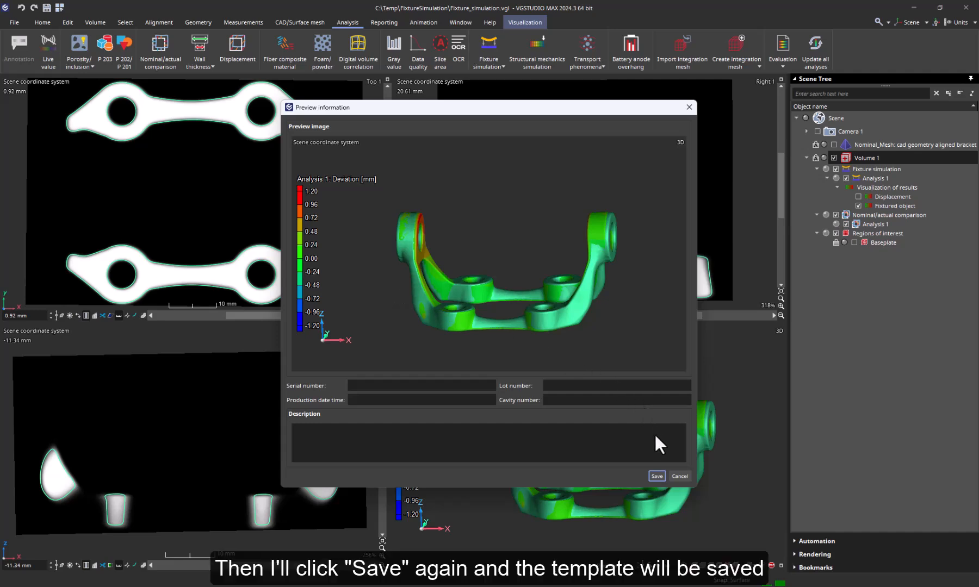
left_click(657, 476)
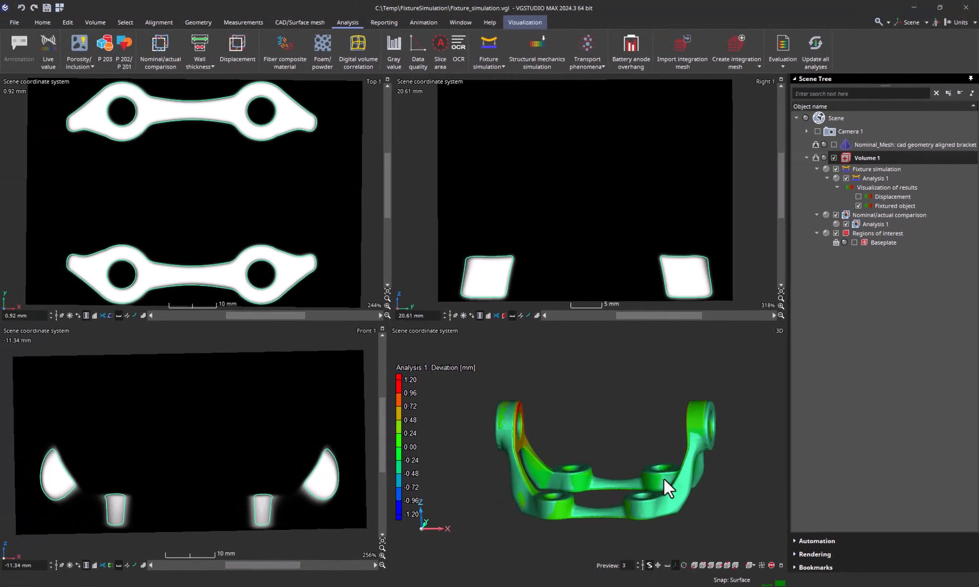
Place the fixture simulation's fixtured mesh from Analysis 1 into the scene.
left_click(858, 179)
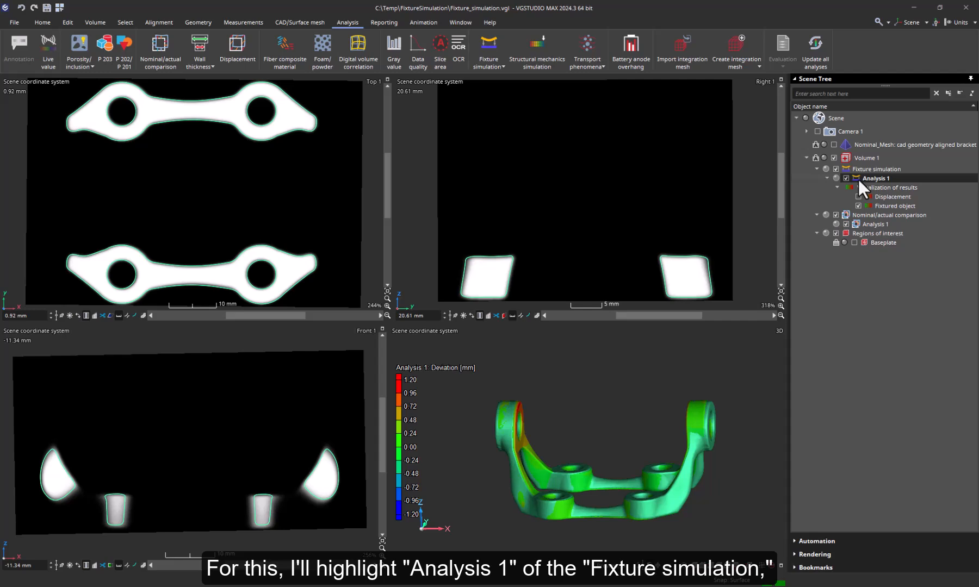
left_click(486, 66)
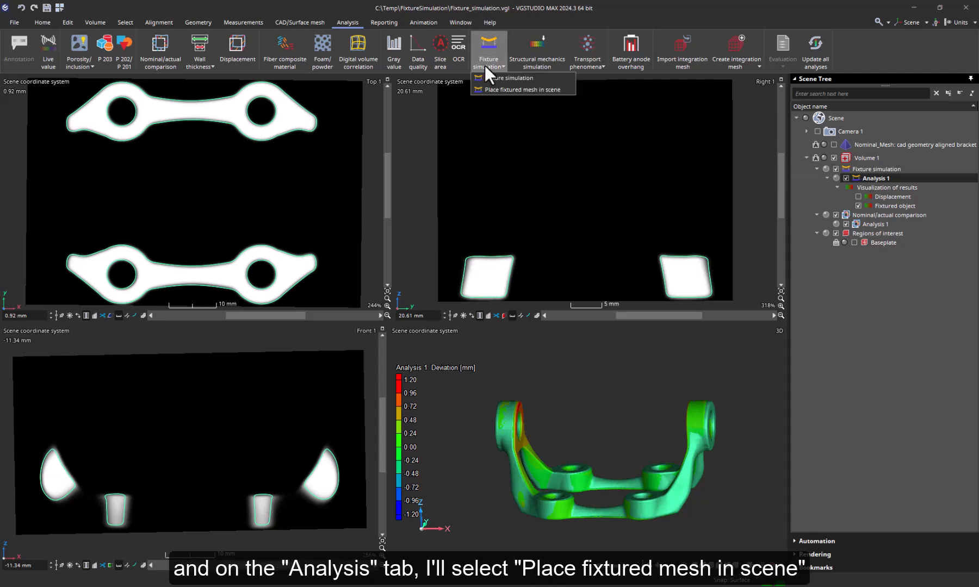
left_click(496, 86)
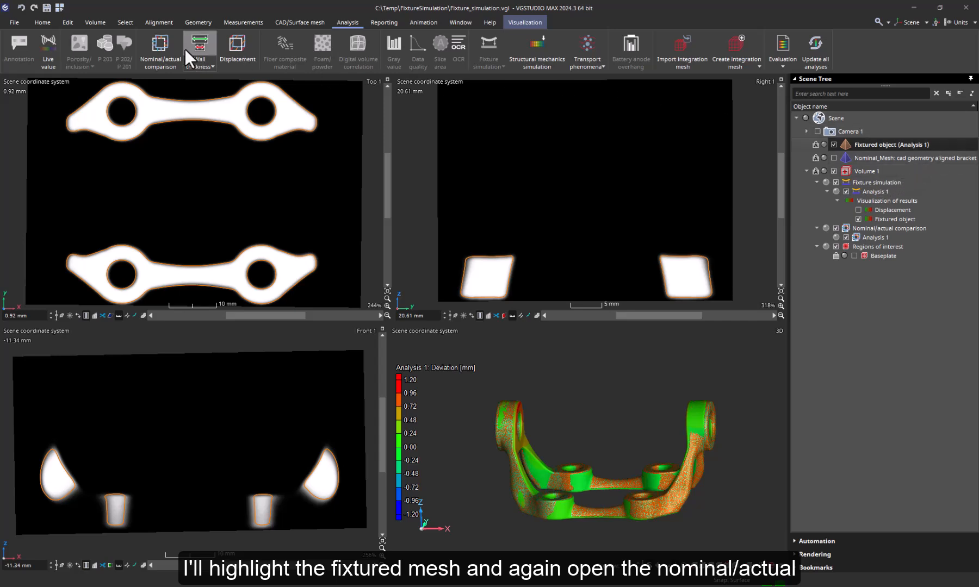
Compare the fixtured object to Nominal_Mesh in Performance mode, entering 1.10 as maximum distance.
left_click(168, 48)
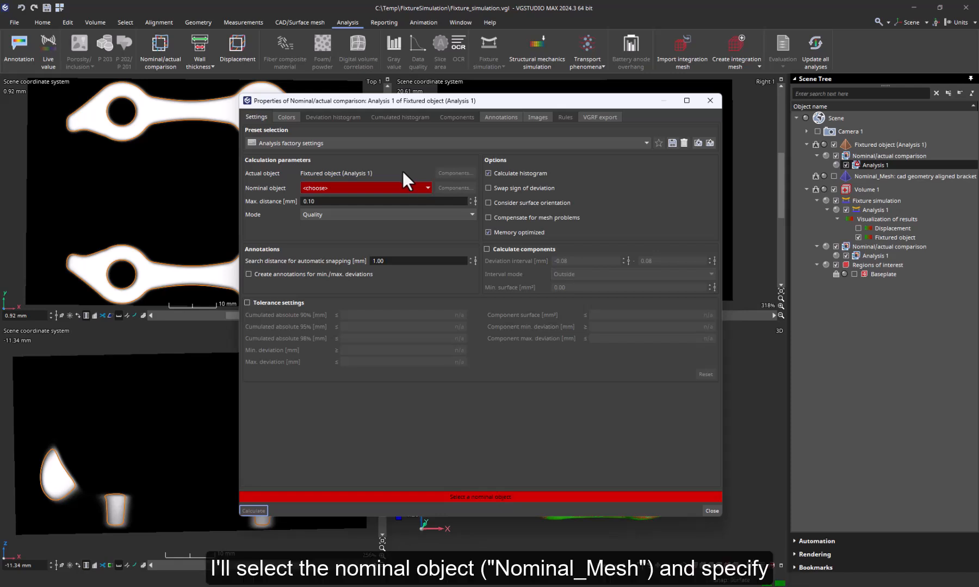
left_click(408, 187)
left_click(405, 201)
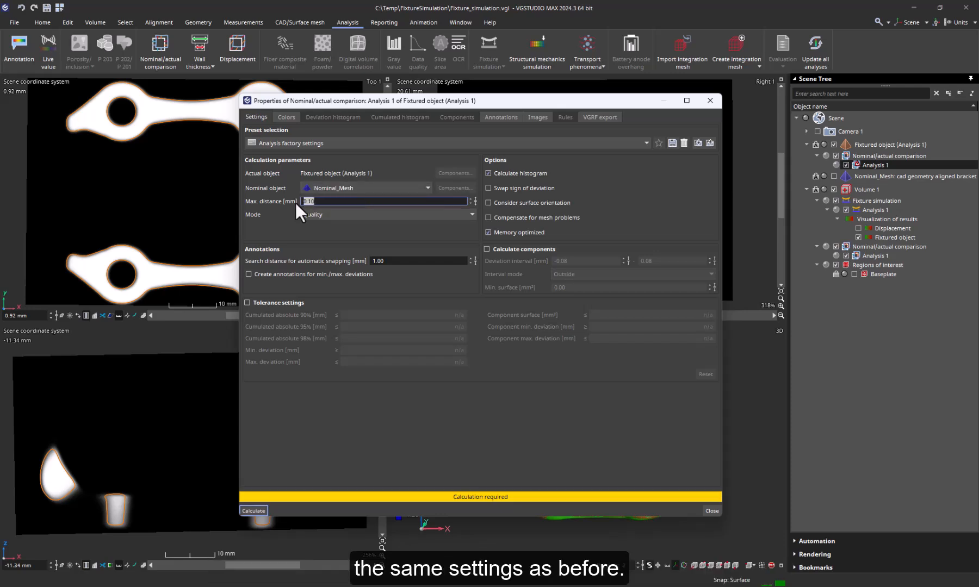
type("1.")
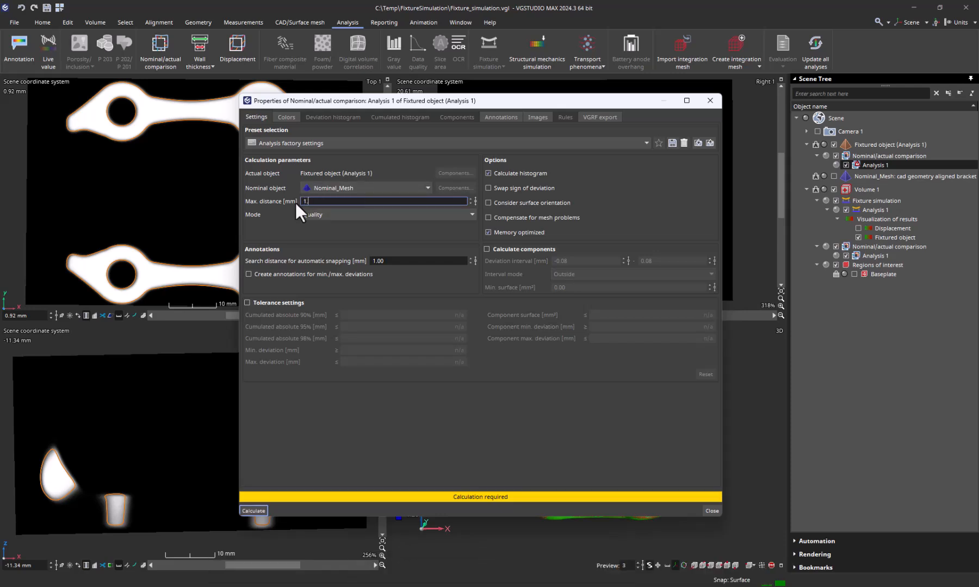
type("10")
left_click(336, 217)
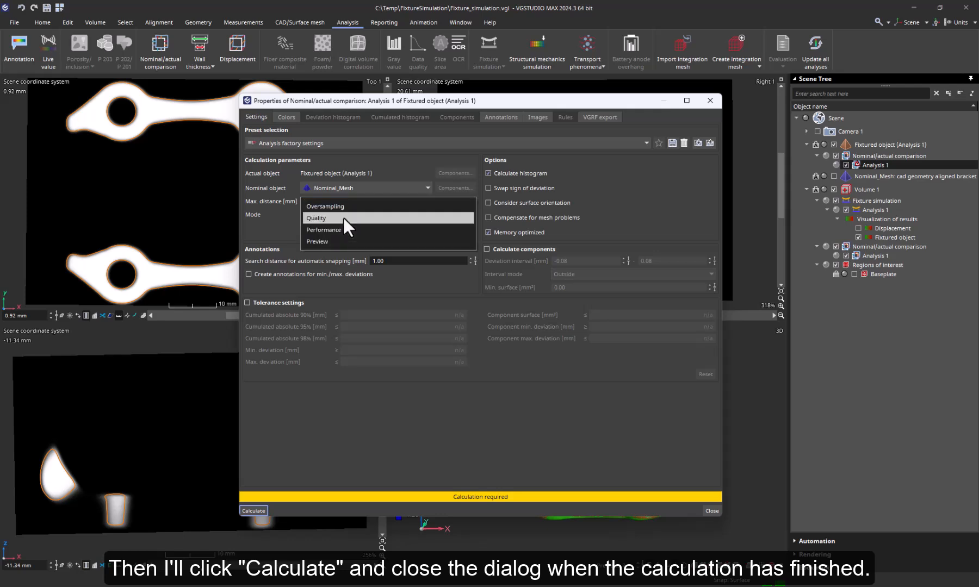
left_click(339, 232)
left_click(256, 510)
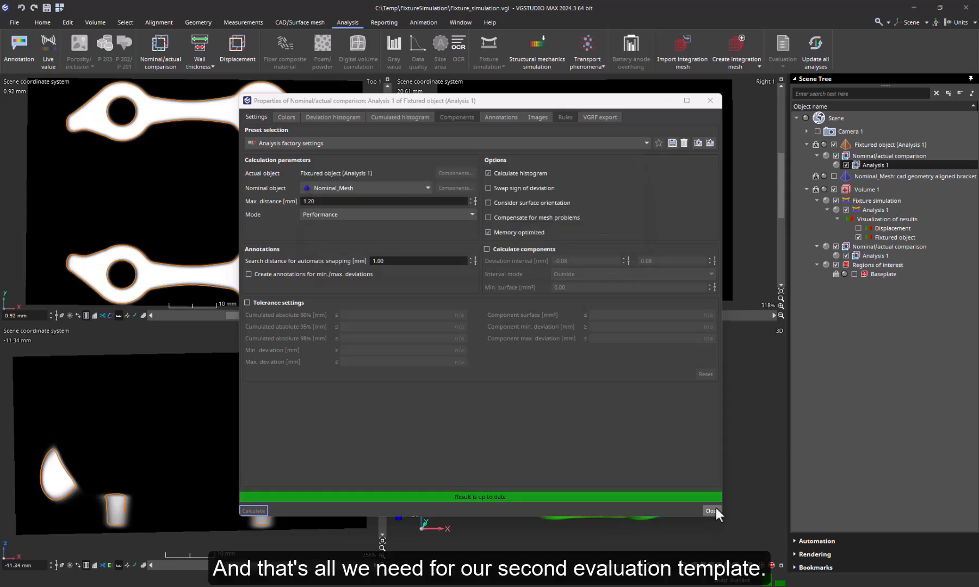
left_click(713, 510)
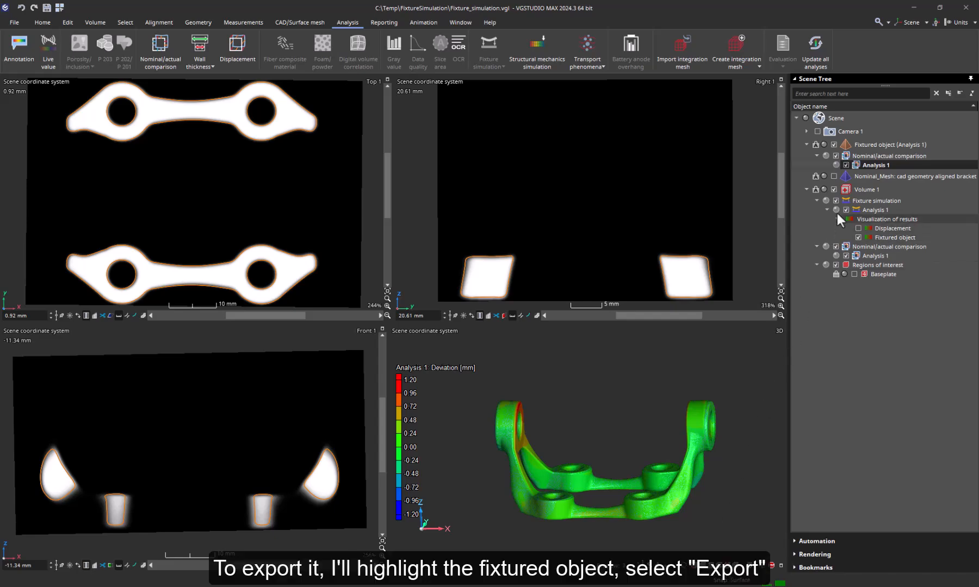
Export the fixtured object's evaluation as 'Fixtured object NAC.xvge', saved with its preview.
right_click(865, 144)
mouse_move(866, 149)
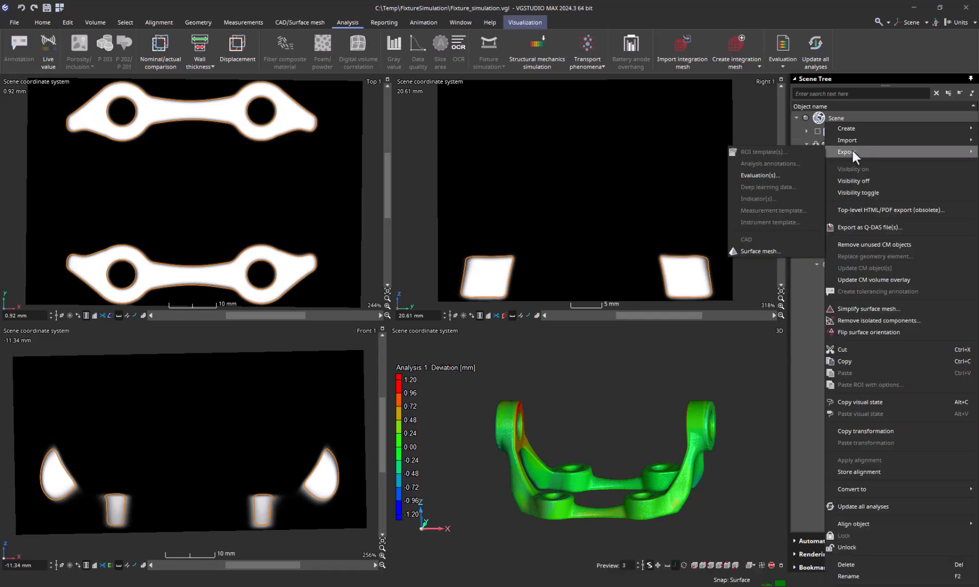
left_click(760, 172)
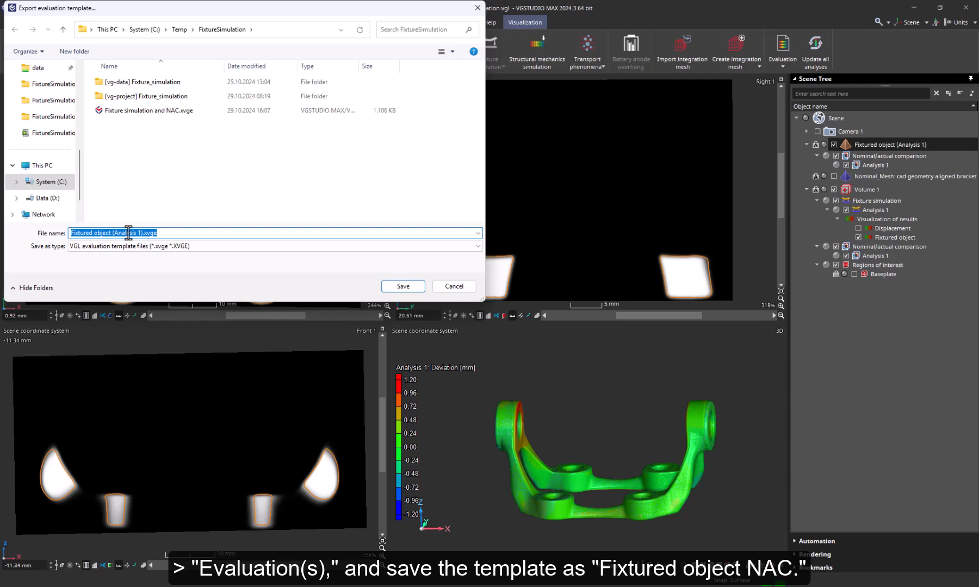
left_click_drag(143, 233, 112, 232)
type("NAC")
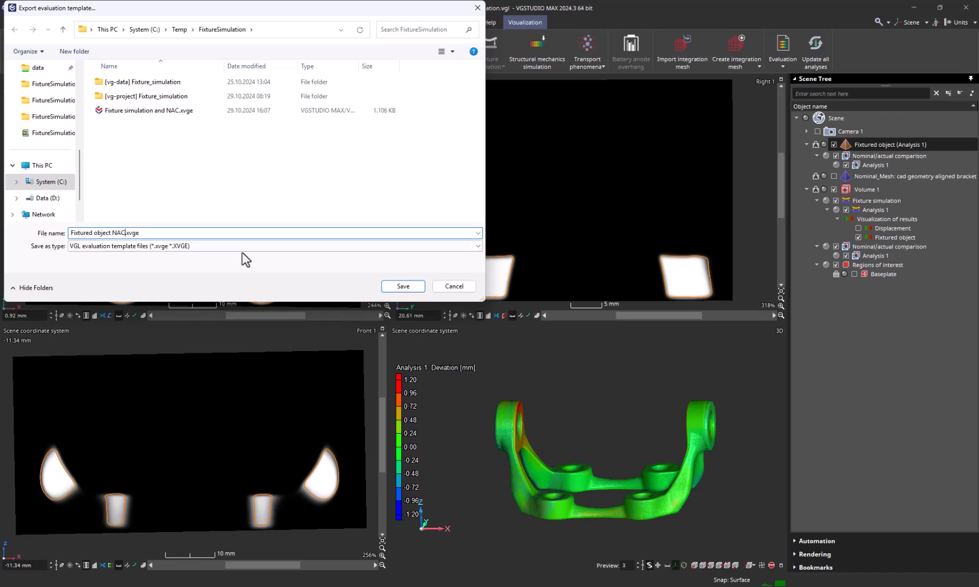
left_click(387, 286)
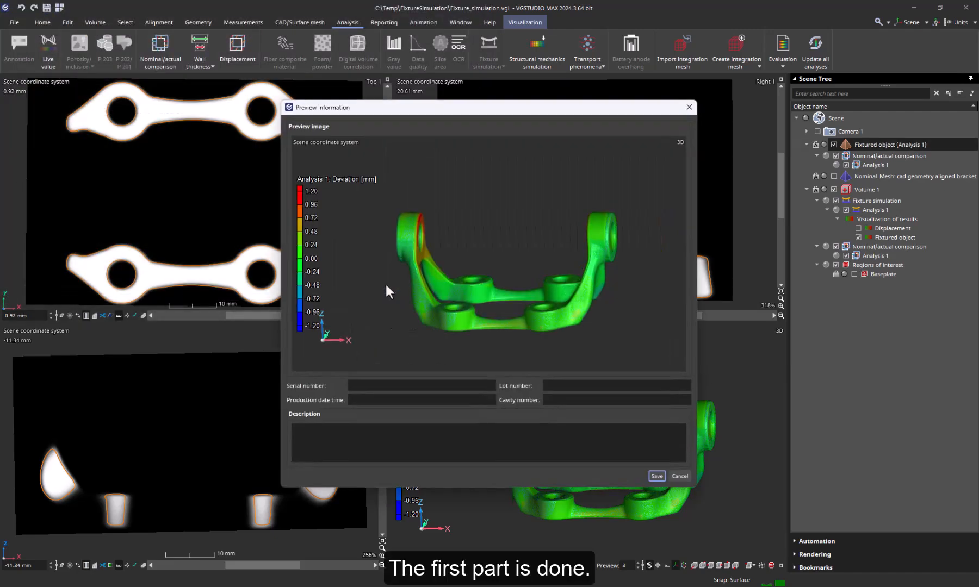
left_click(657, 476)
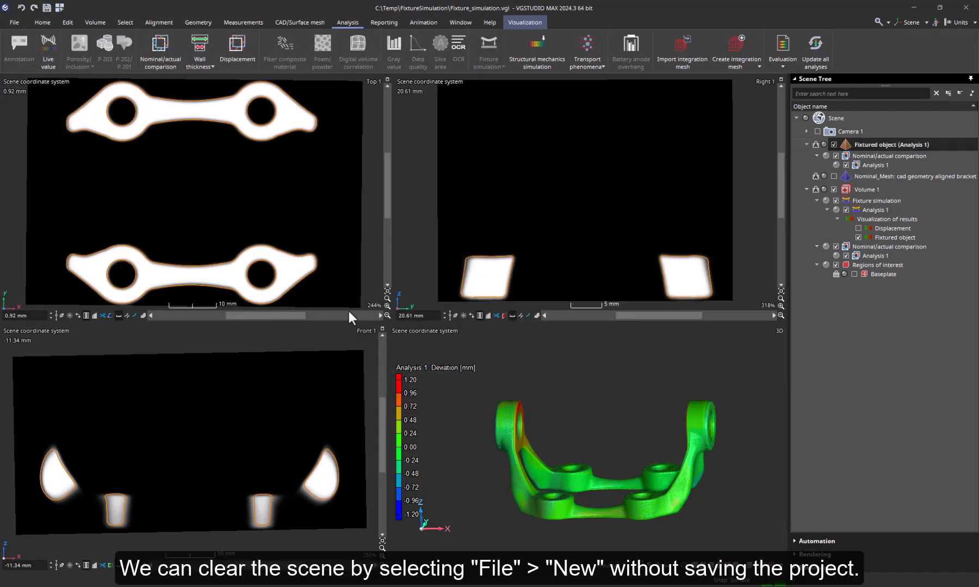
Discard the current project unsaved, reopen Fixture_simulation.vgl from recent projects, and expand Automation.
left_click(17, 26)
left_click(24, 74)
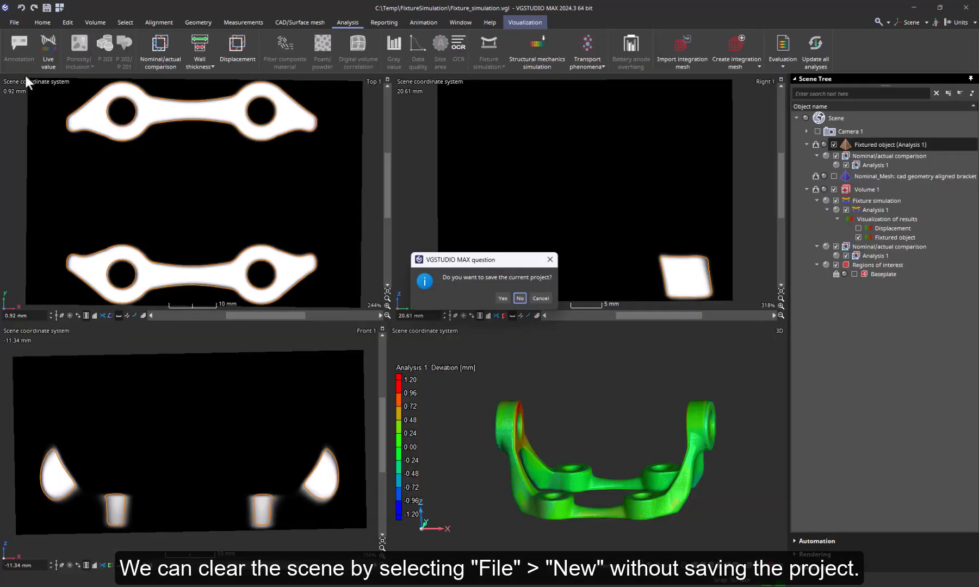
left_click(516, 298)
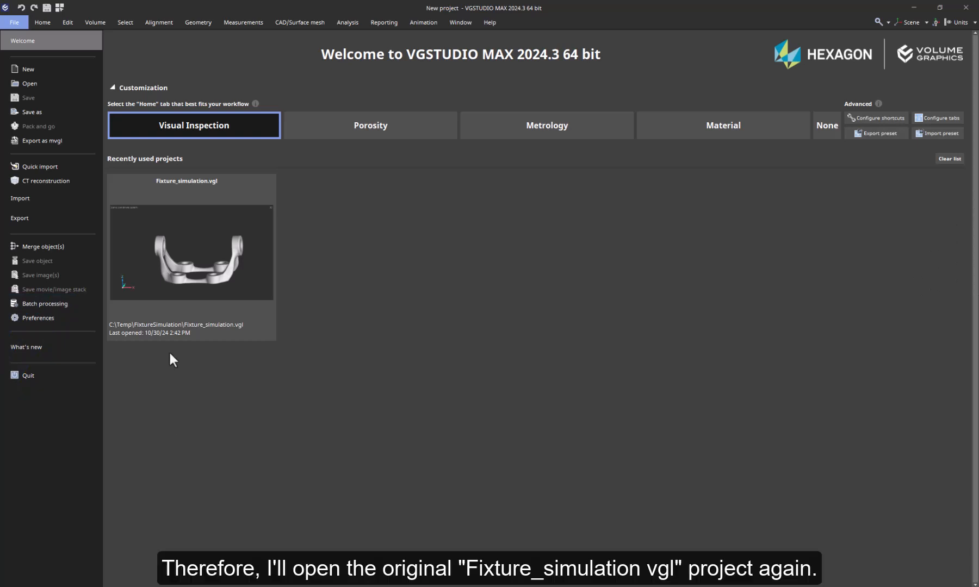
left_click(175, 294)
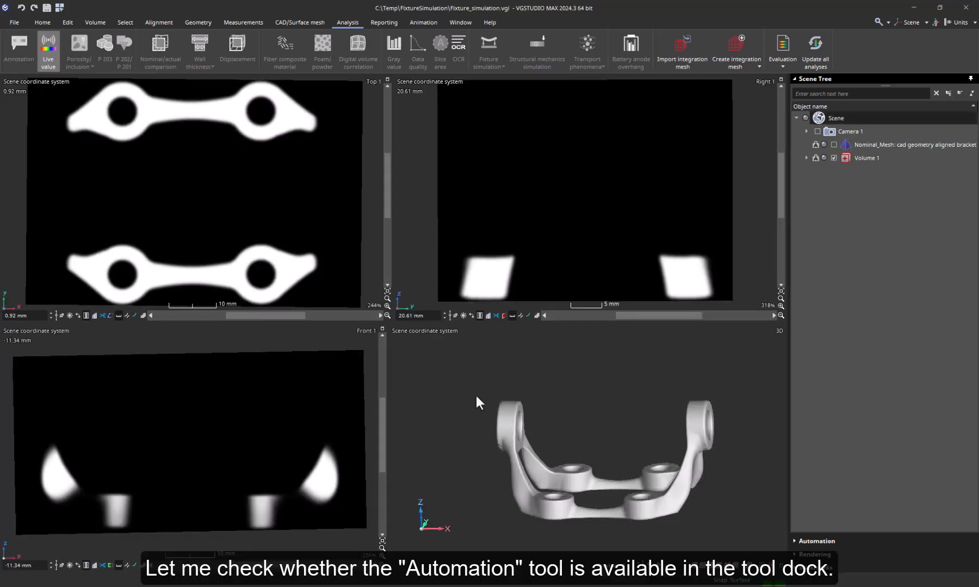
left_click(793, 540)
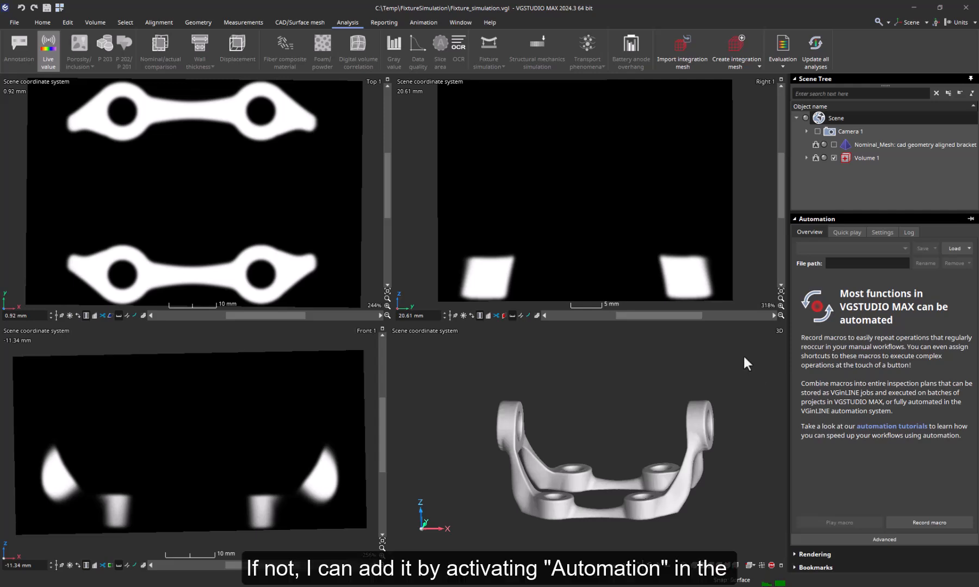
Enable the Automation tool from the Window menu and float its panel over the views.
left_click(467, 24)
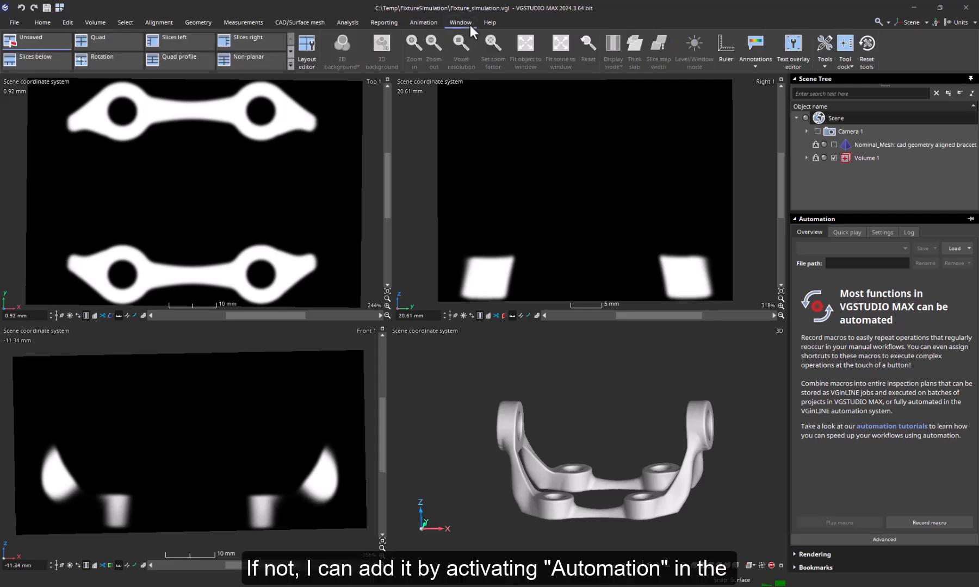
left_click(822, 65)
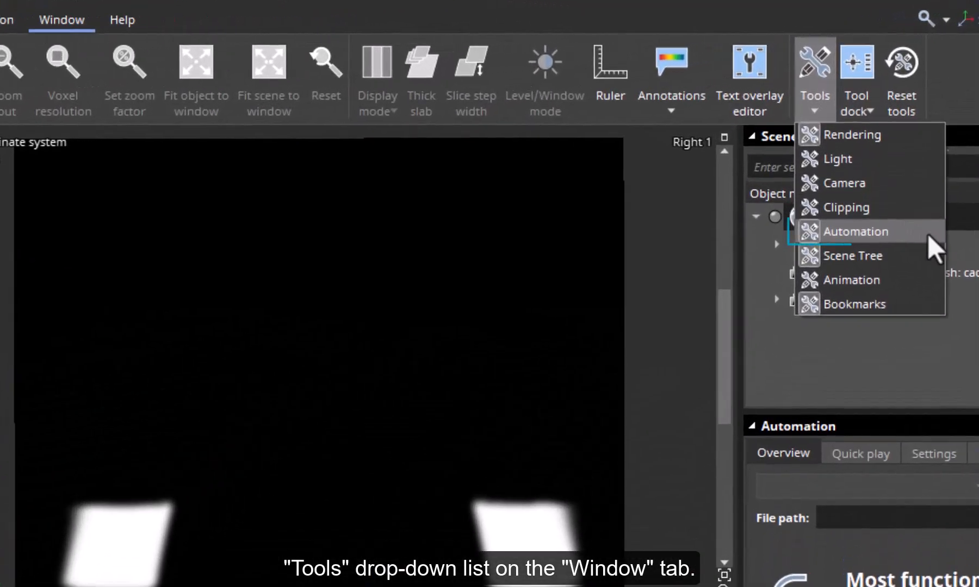
left_click(507, 220)
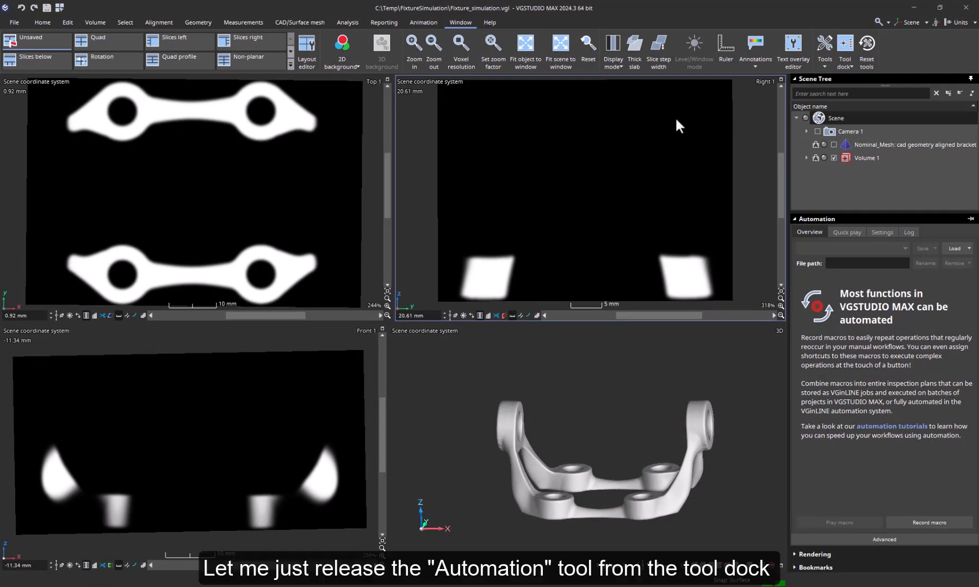
left_click_drag(868, 218, 379, 168)
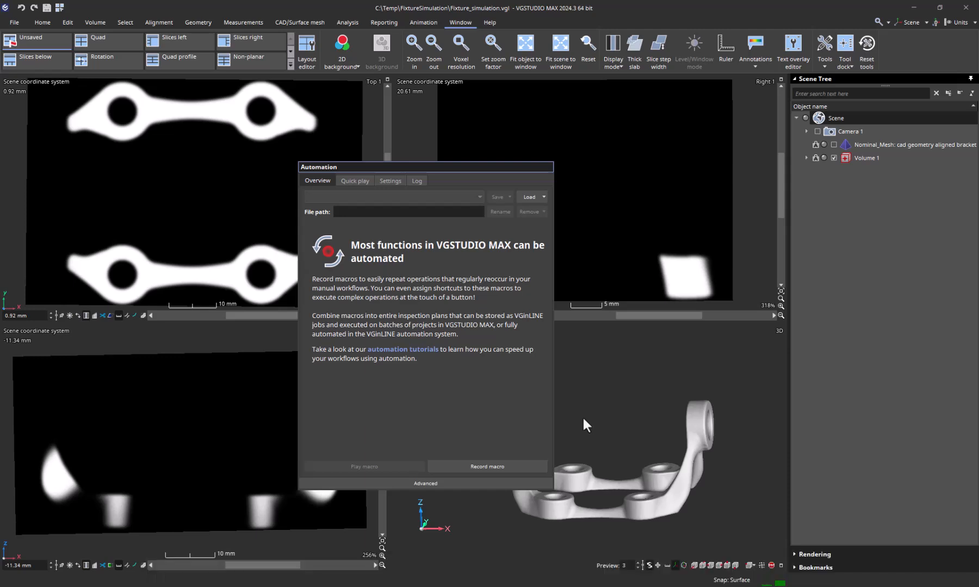
Record a macro importing the Fixture simulation and NAC.xvge template onto Volume 1 with defaults.
left_click(526, 465)
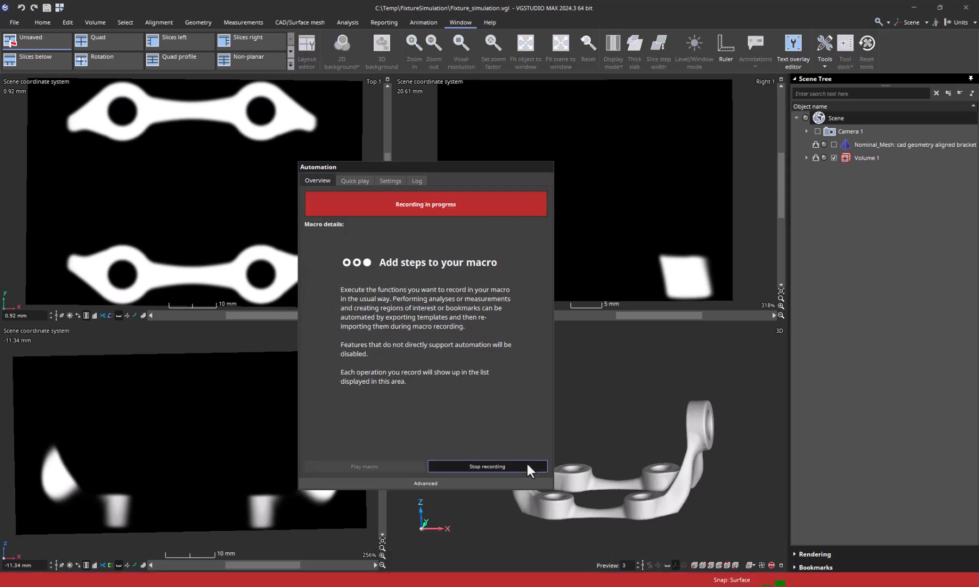
right_click(873, 158)
mouse_move(828, 167)
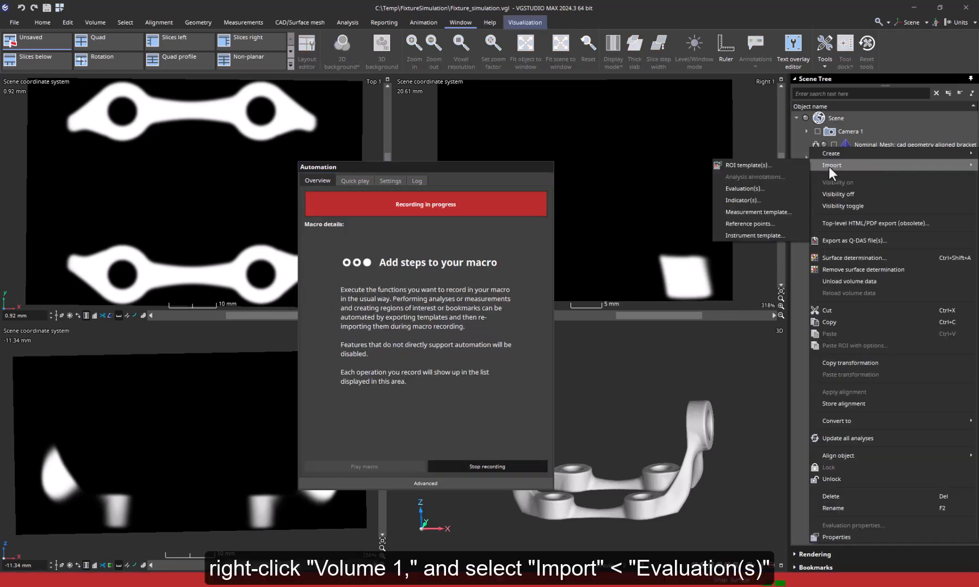
left_click(749, 188)
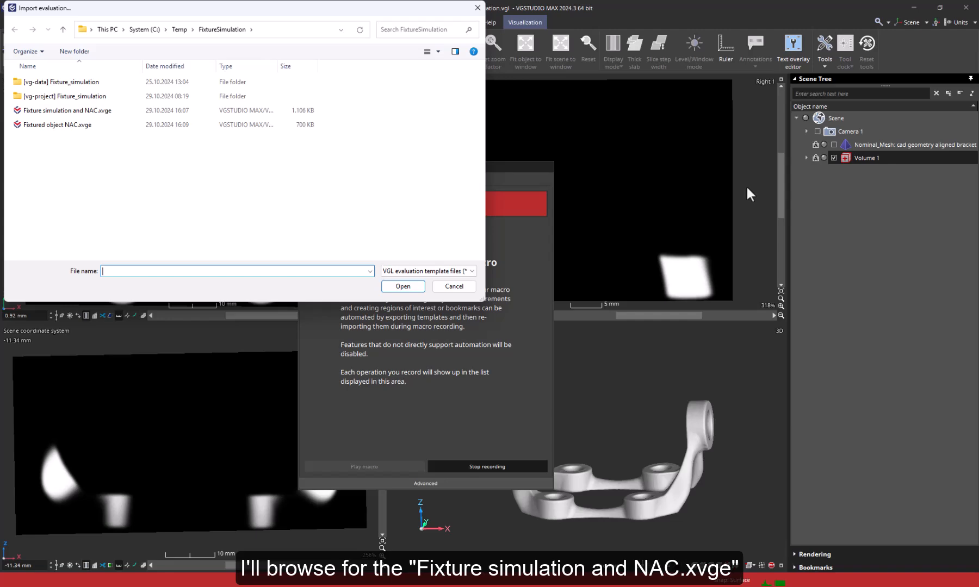
left_click(60, 112)
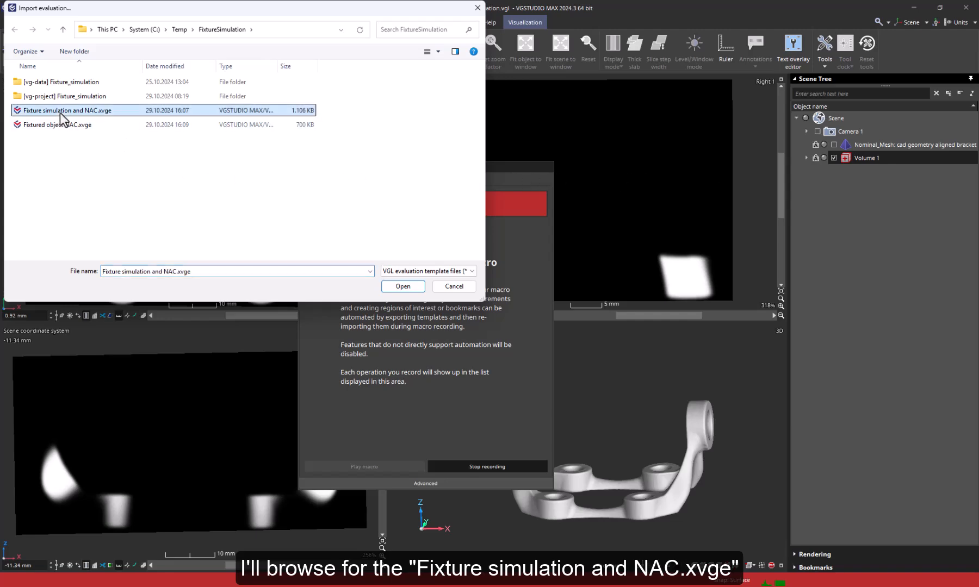
left_click(395, 287)
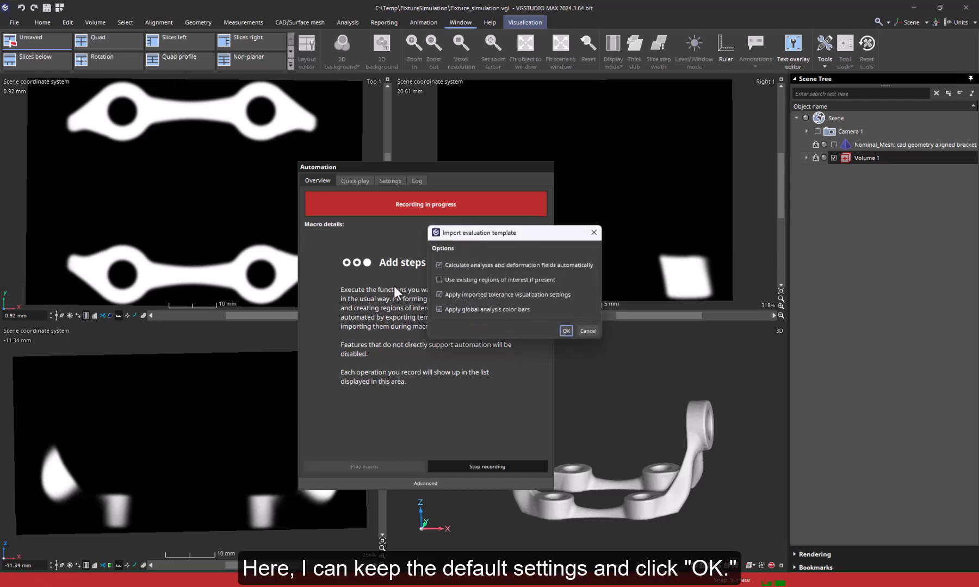
left_click(564, 330)
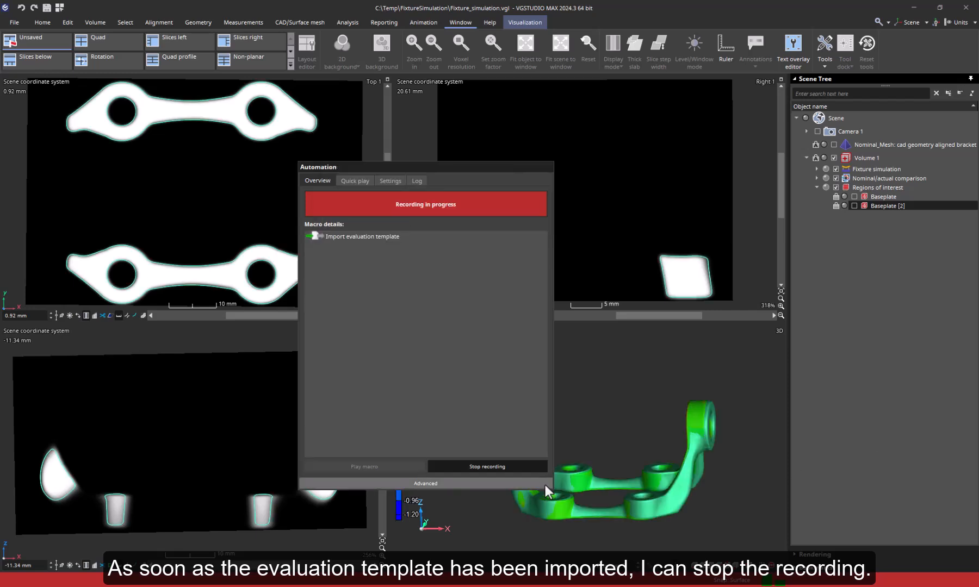
left_click(537, 465)
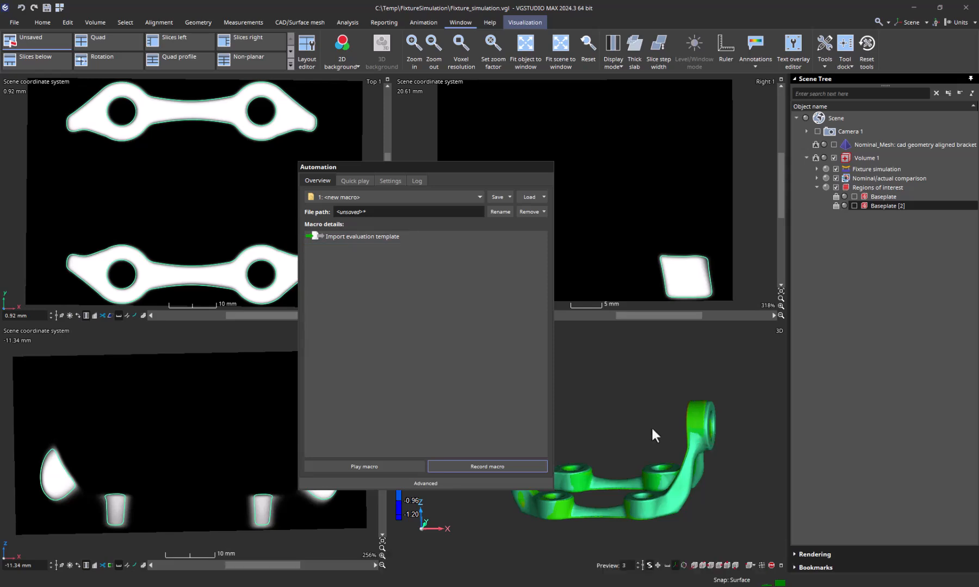
Record a second macro that places Analysis 1's fixtured mesh in the scene.
left_click(498, 466)
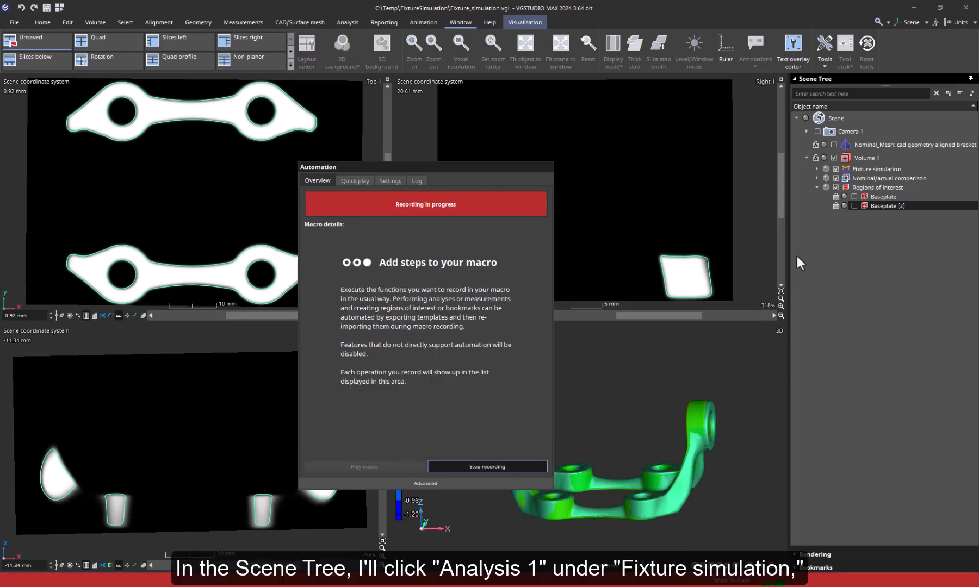
left_click(816, 168)
left_click(869, 180)
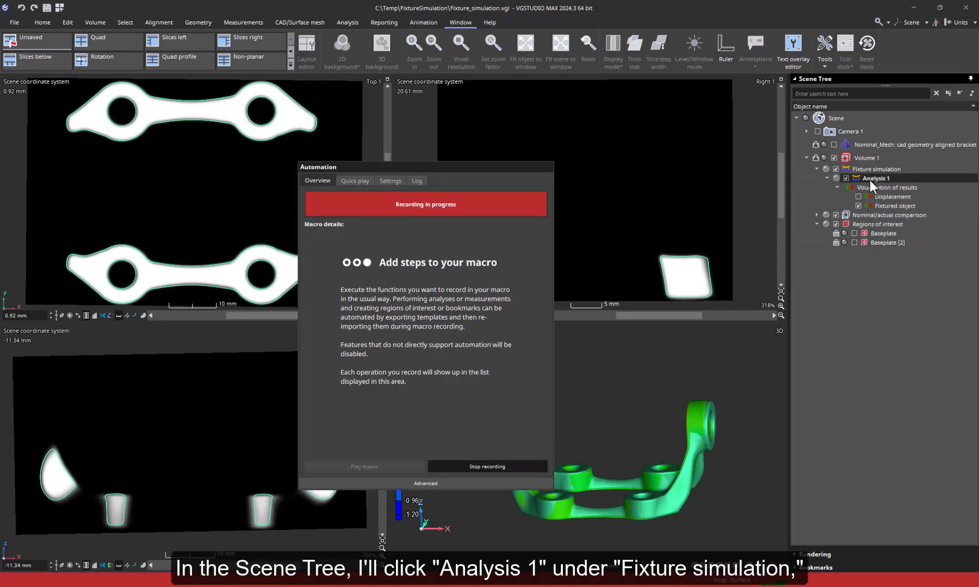
left_click(342, 22)
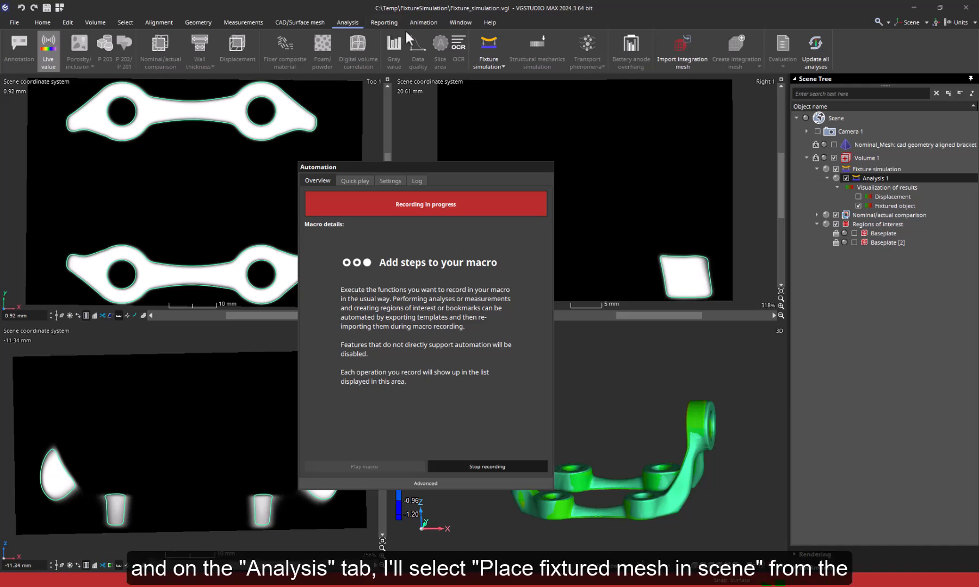
left_click(502, 67)
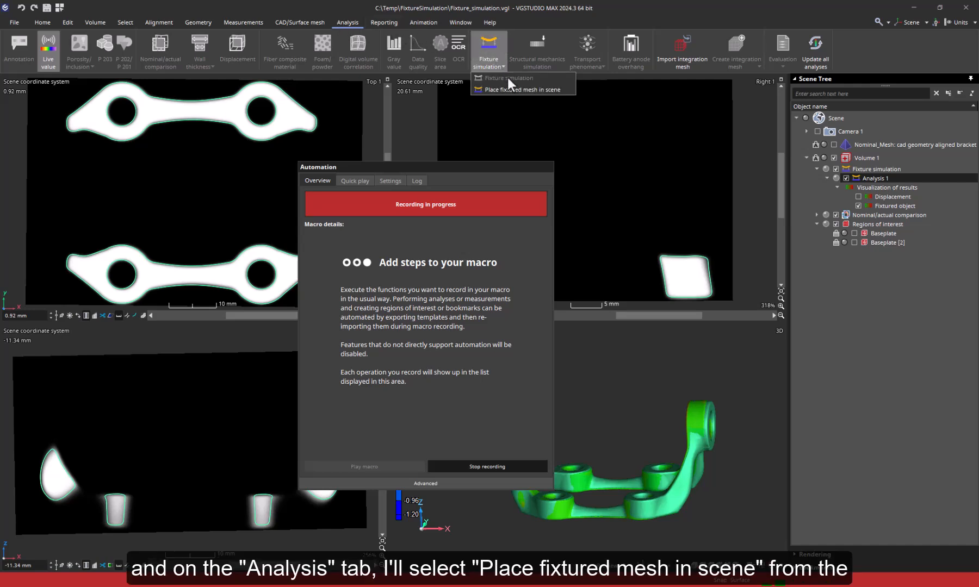
left_click(566, 89)
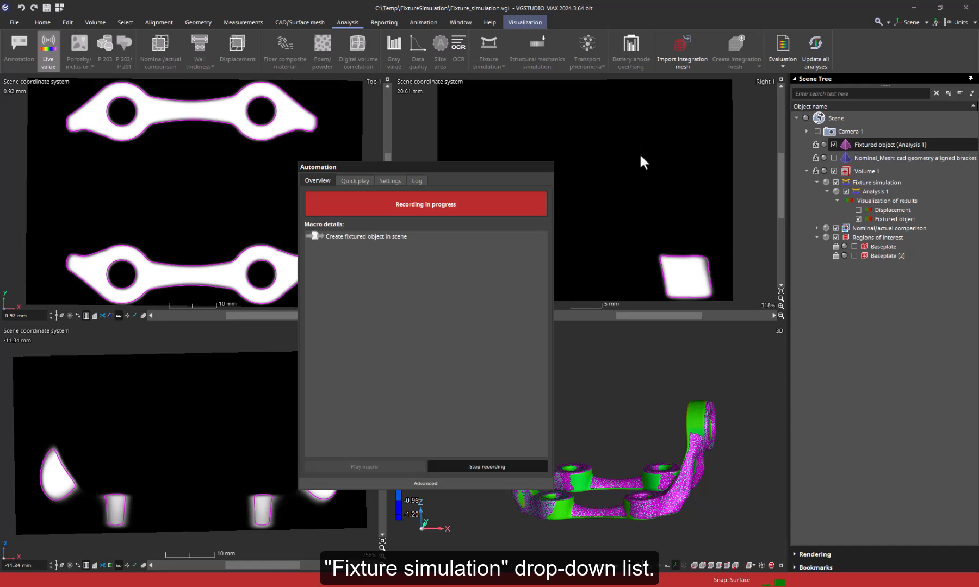
left_click(498, 465)
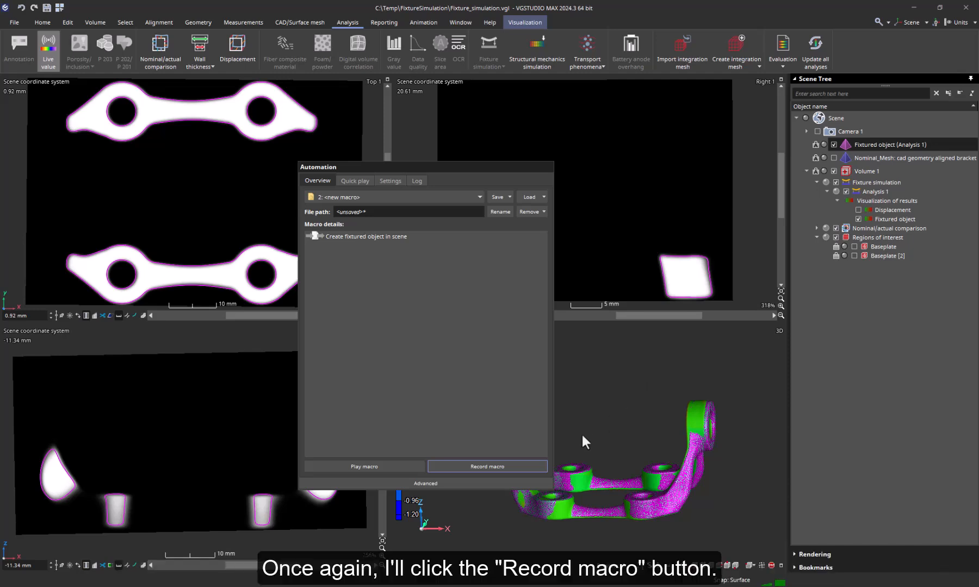
Record a third macro importing the Fixtured object NAC.xvge evaluation template onto the fixtured object.
left_click(487, 467)
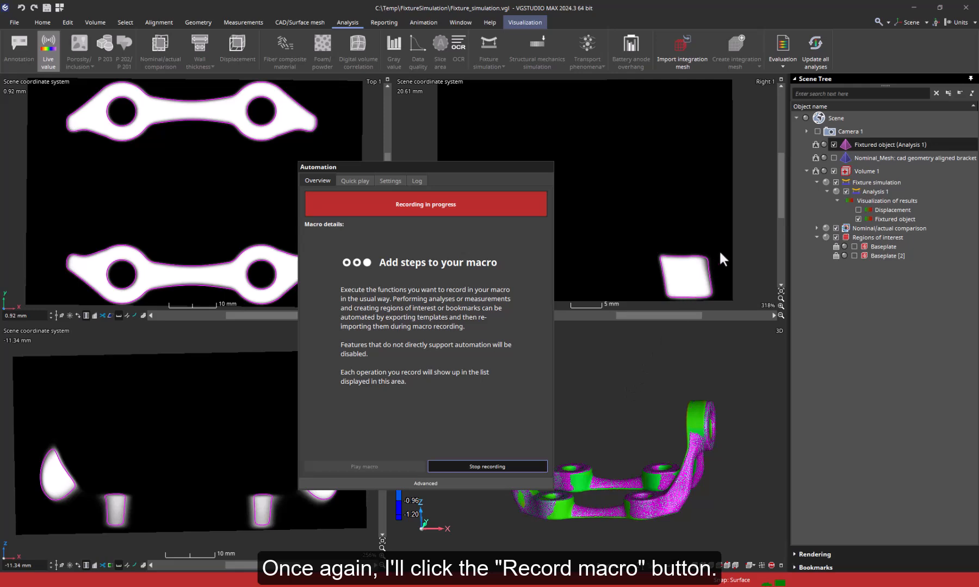
right_click(864, 143)
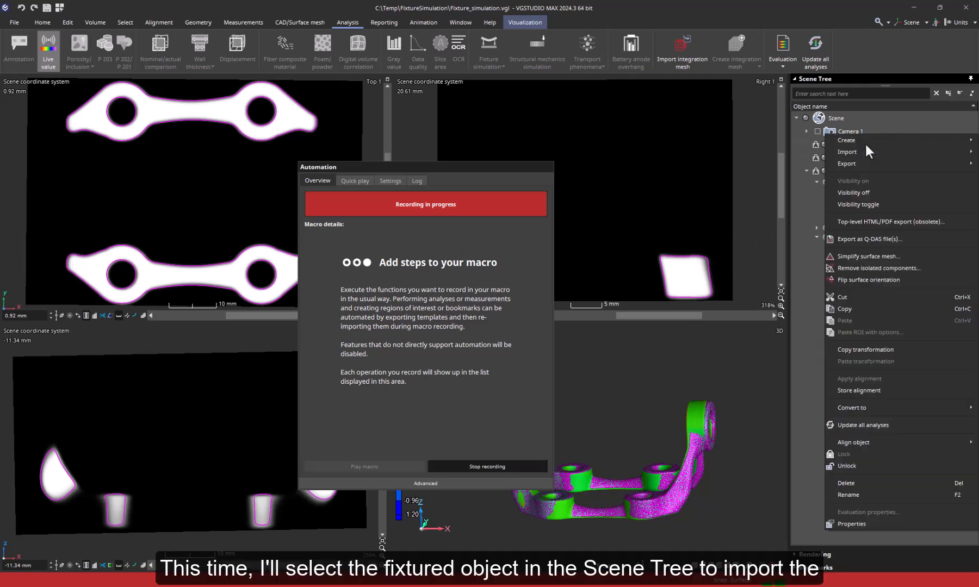
mouse_move(859, 151)
left_click(783, 175)
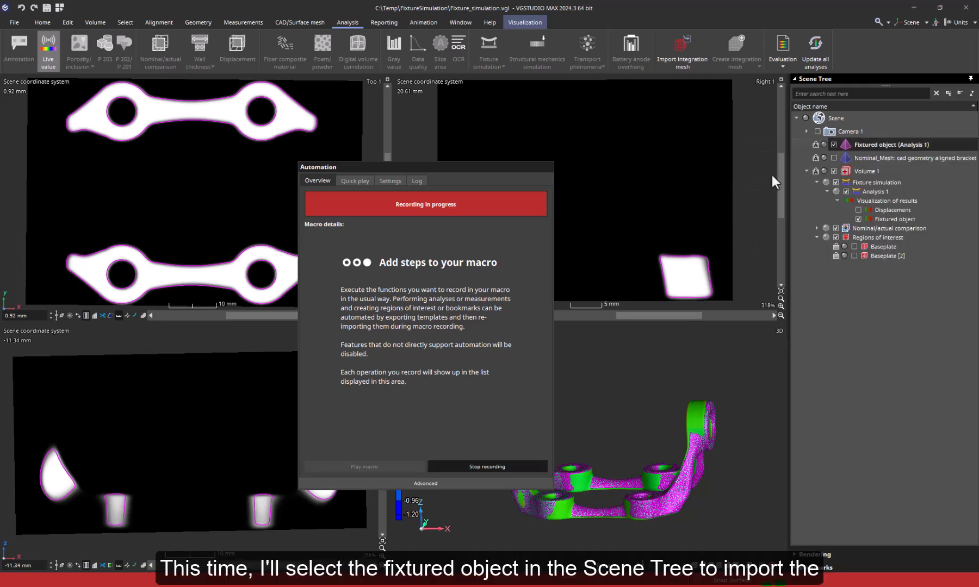
left_click(59, 126)
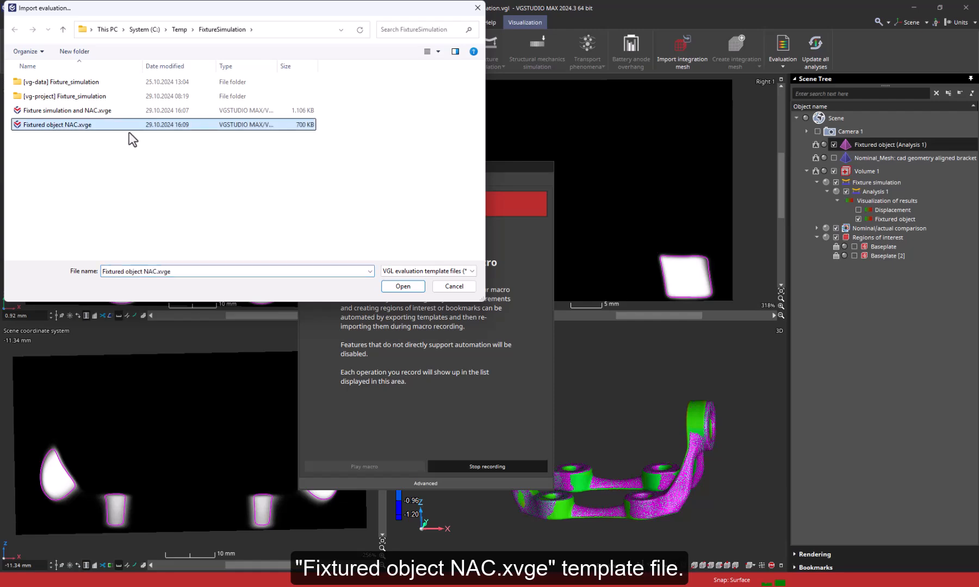
left_click(418, 285)
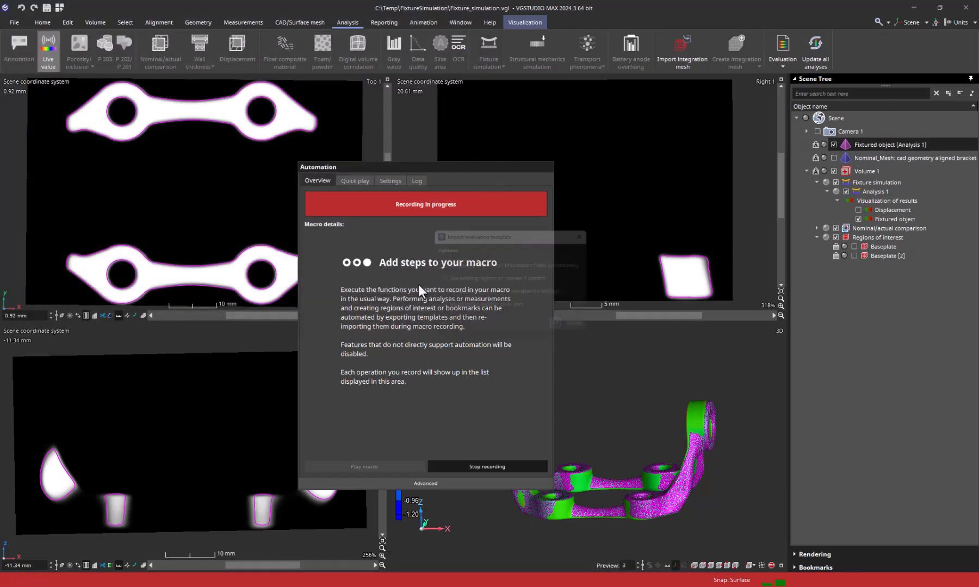
left_click(566, 330)
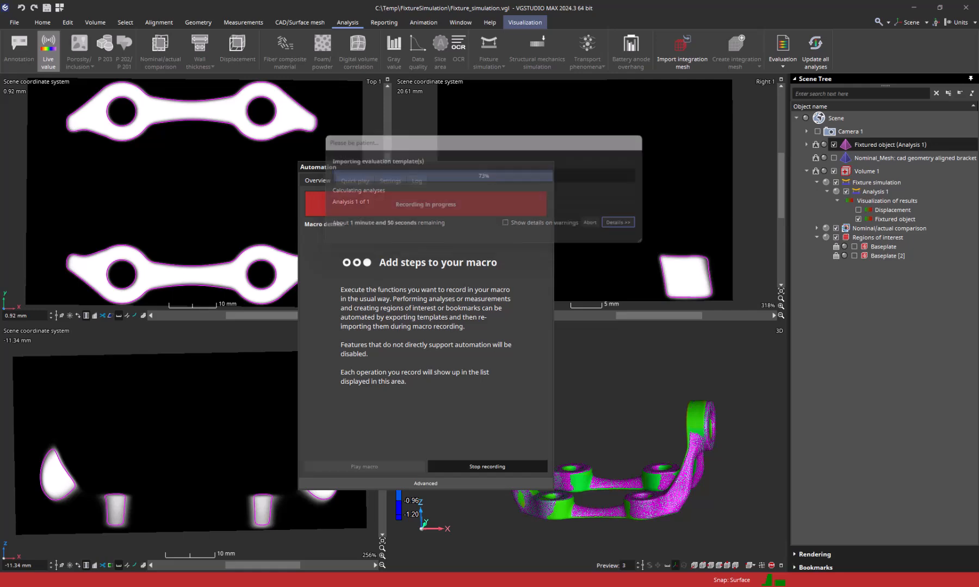
left_click(469, 466)
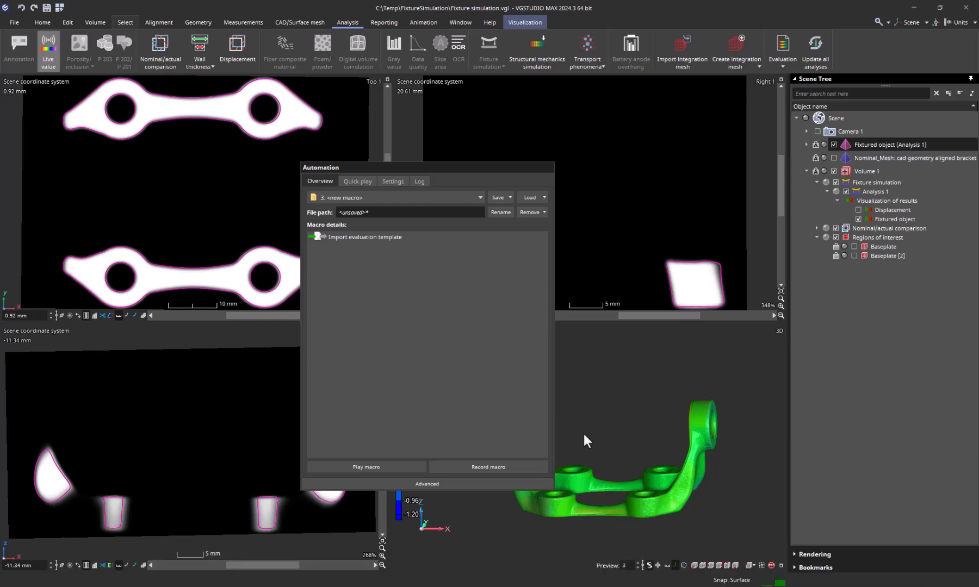
Switch Automation to Advanced and expand macros 1, 2 and 3 to show their steps.
left_click(452, 484)
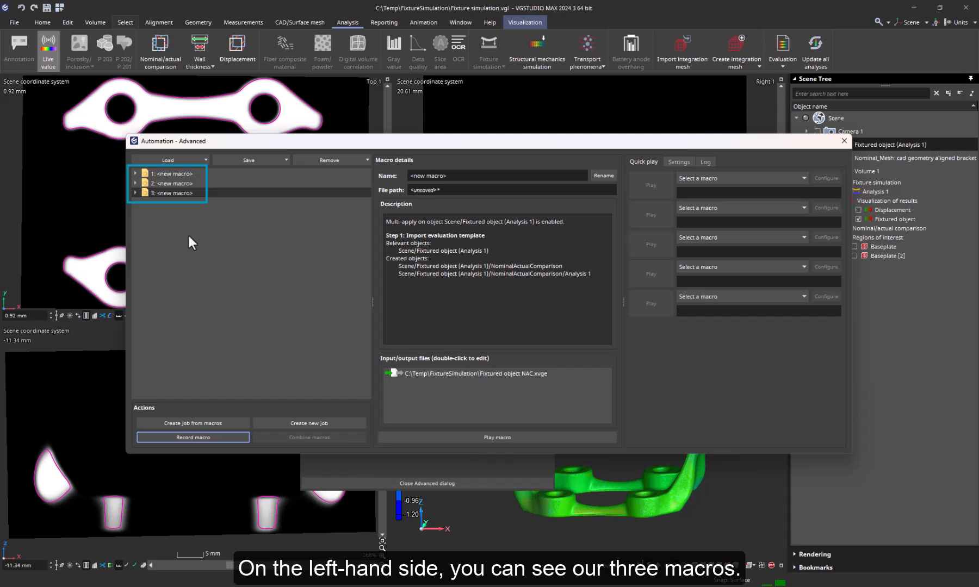
left_click(135, 173)
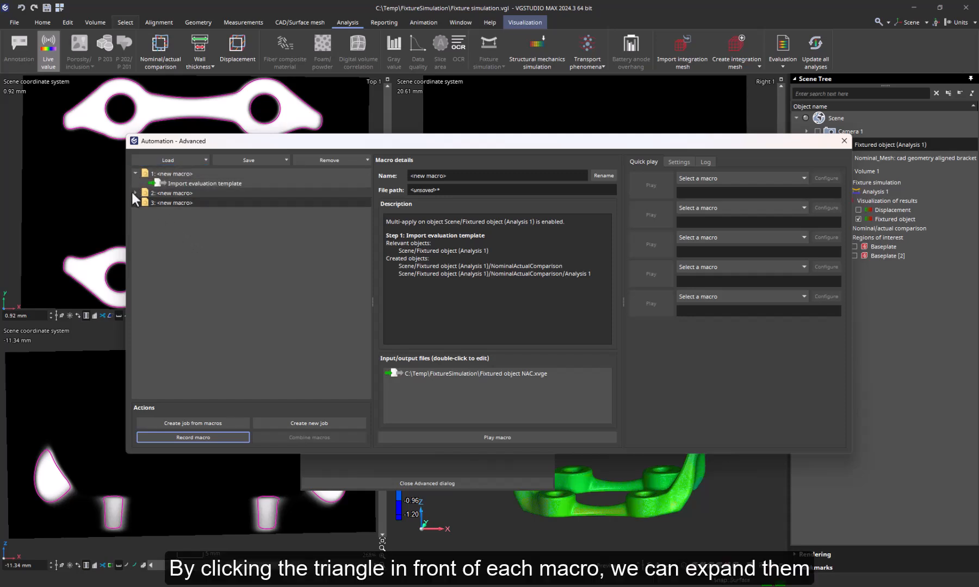
left_click(134, 194)
left_click(135, 212)
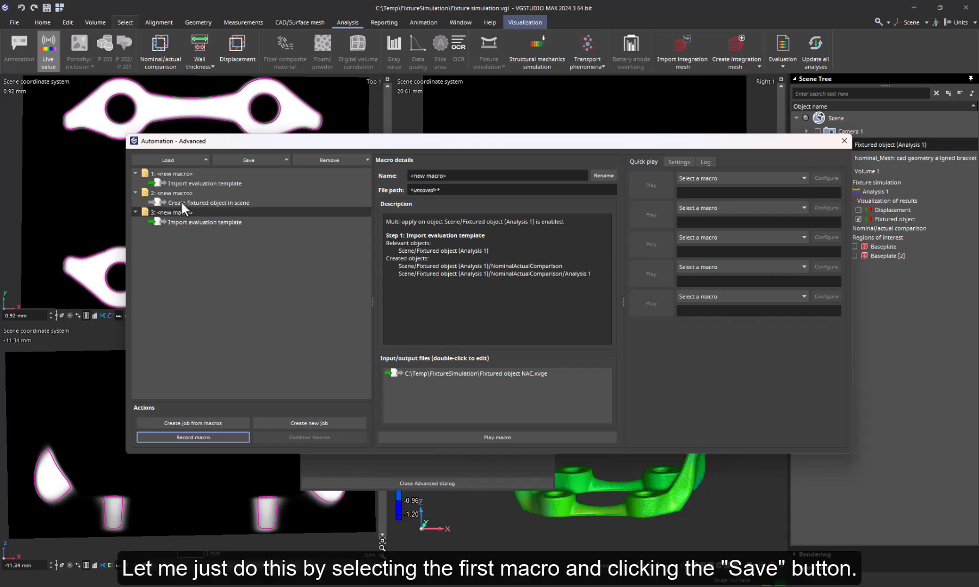
left_click(180, 174)
Save macro 1 as 'Import fixture simulation and NAC'.
left_click(268, 160)
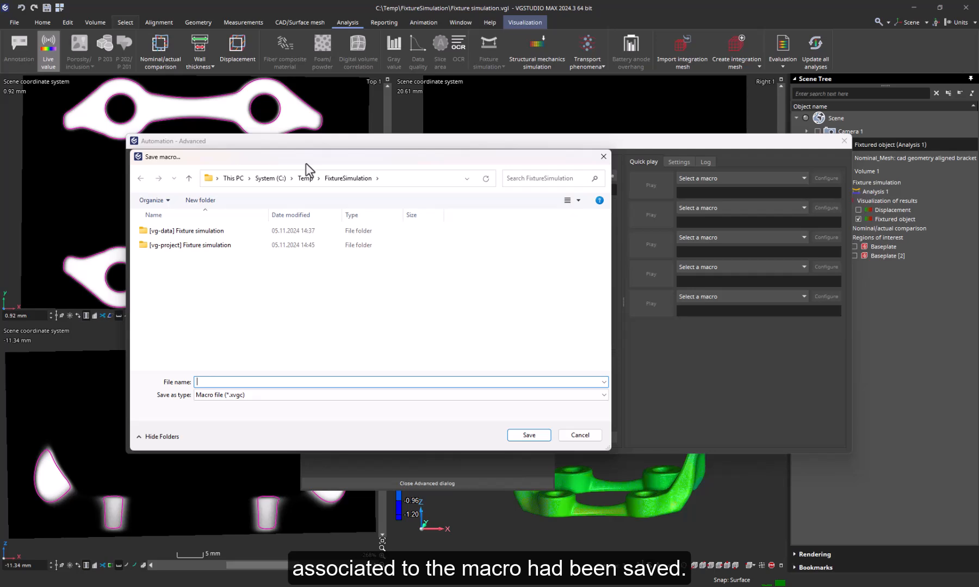
type("I")
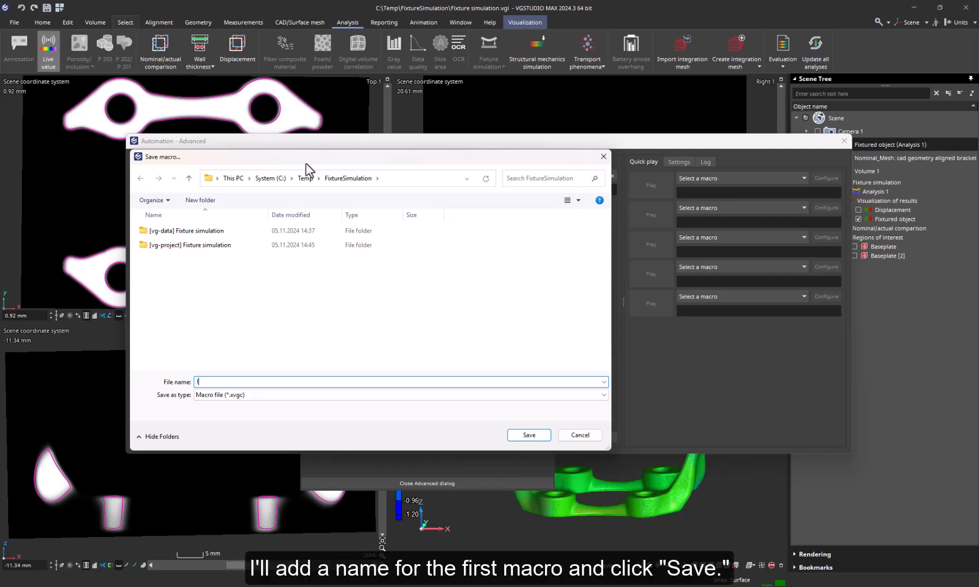
type("mport fixture simulation ")
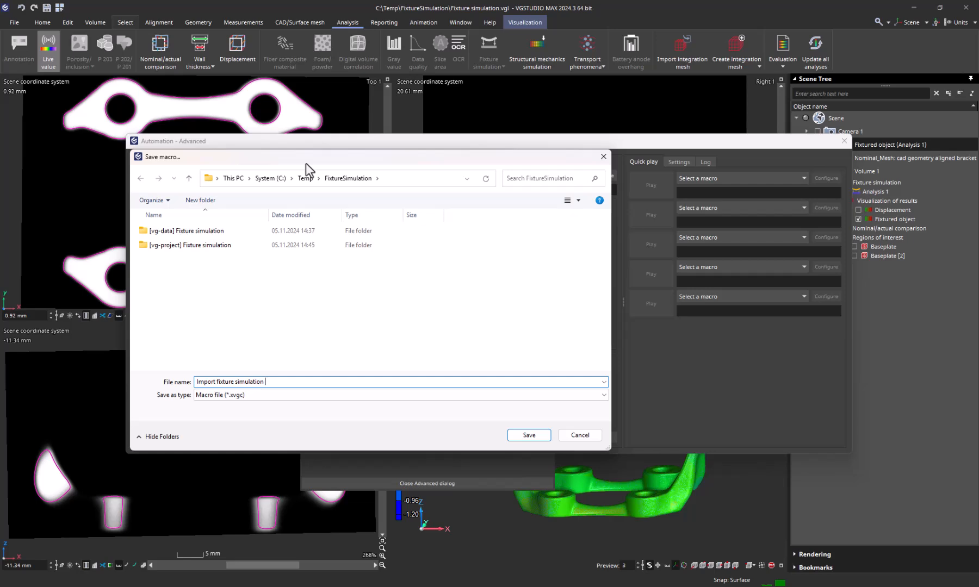
type("and NAC")
left_click(529, 435)
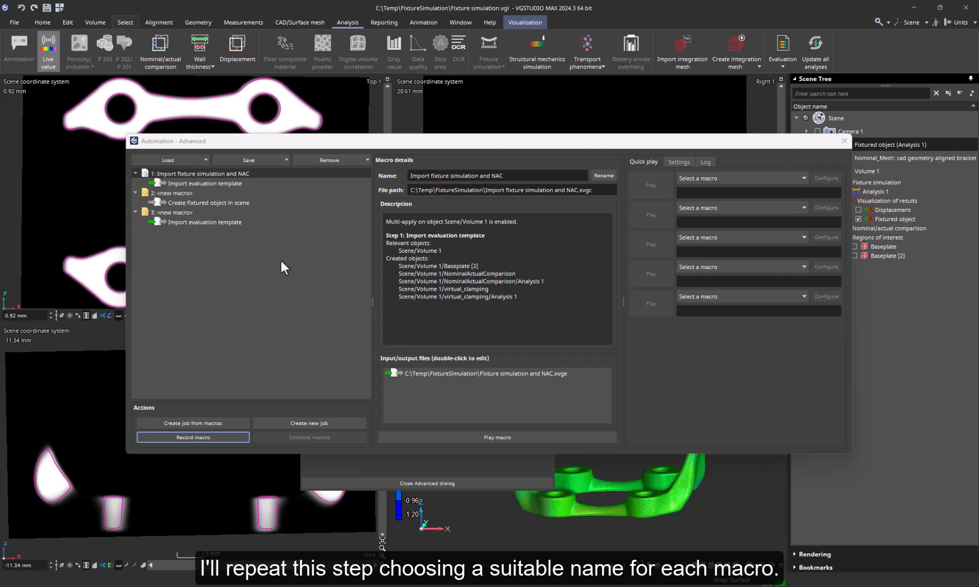
Save macro 2 as 'Place fixtured object in scene'.
left_click(182, 192)
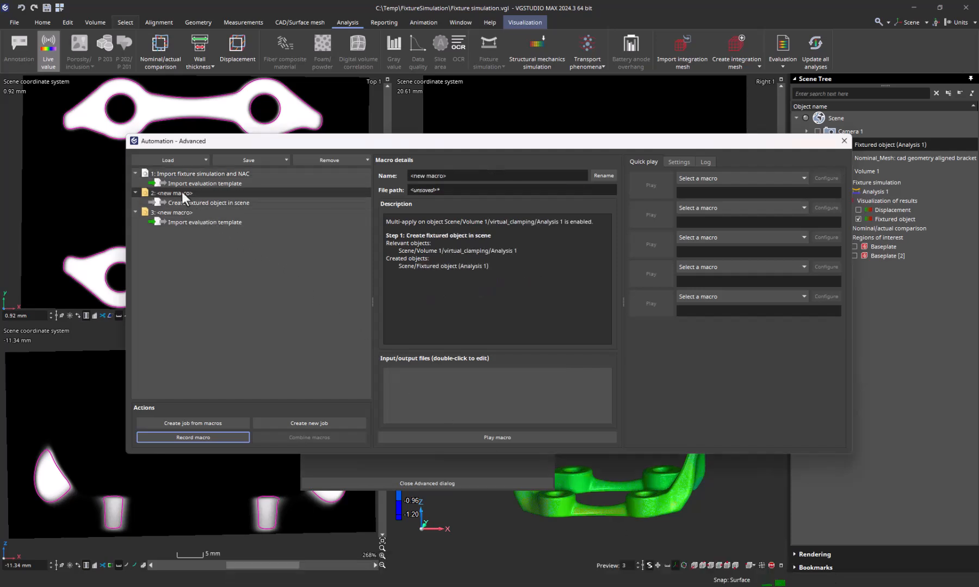
left_click(266, 159)
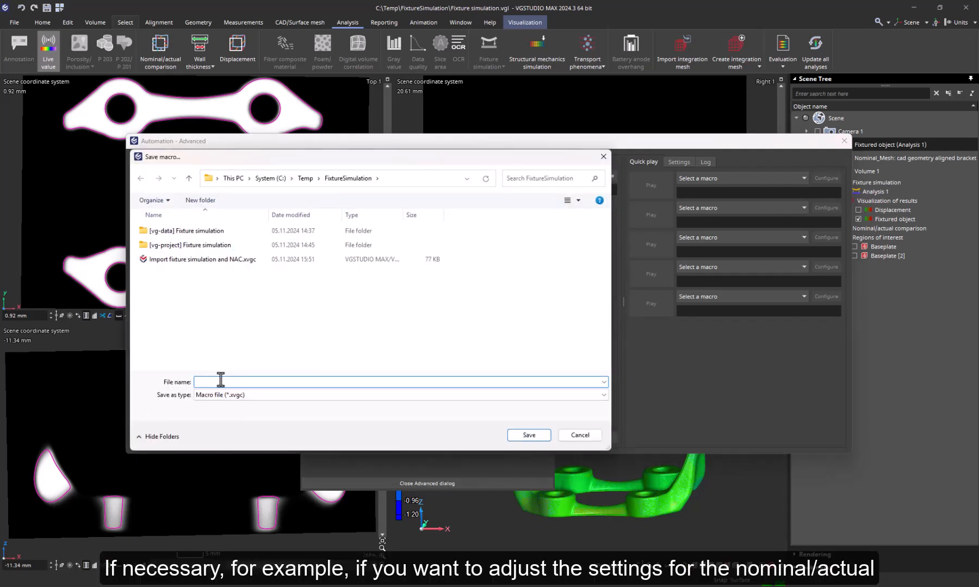
type("Place fixtured object in scene")
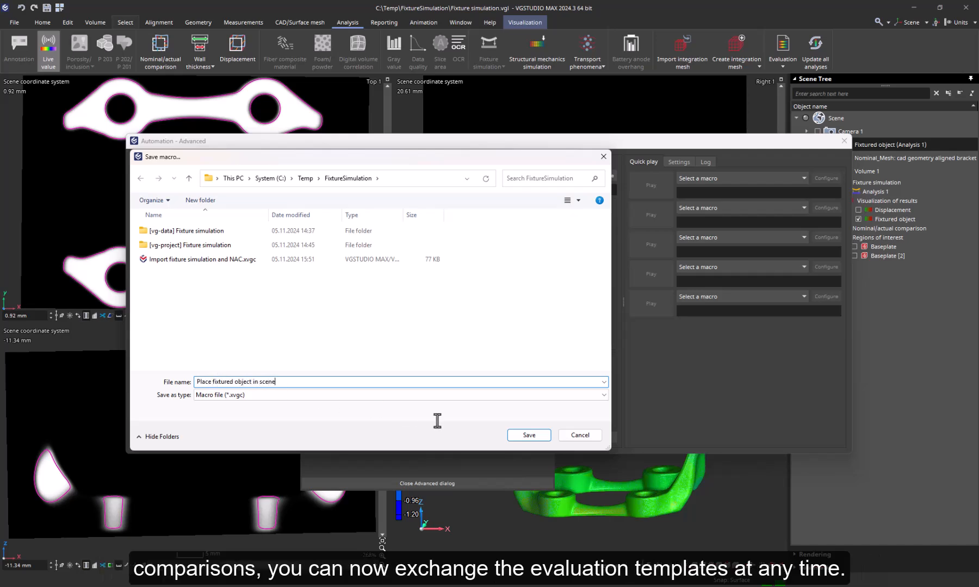
key("Return")
Save macro 3 as 'NAC on fixtured object'.
left_click(290, 212)
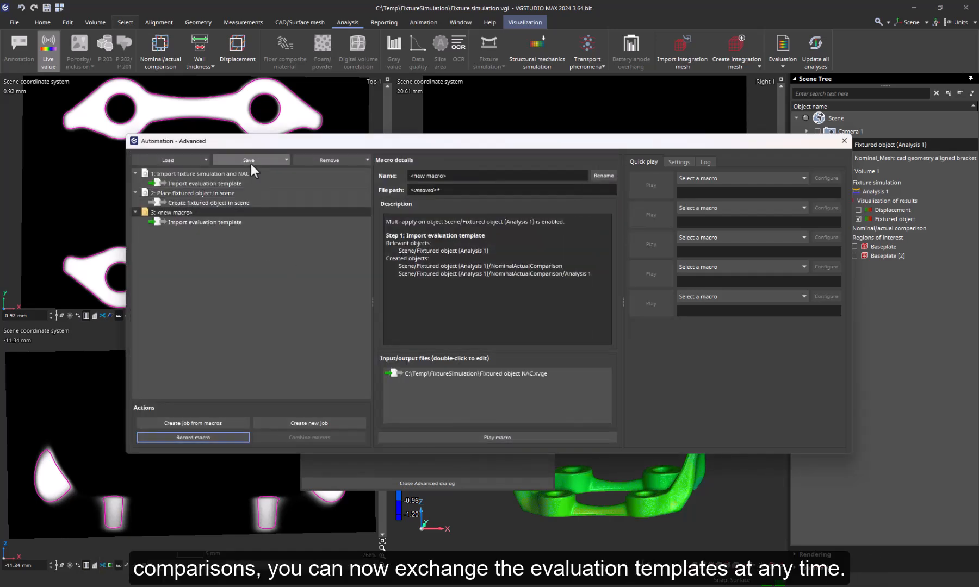
left_click(250, 162)
type("NAC on ")
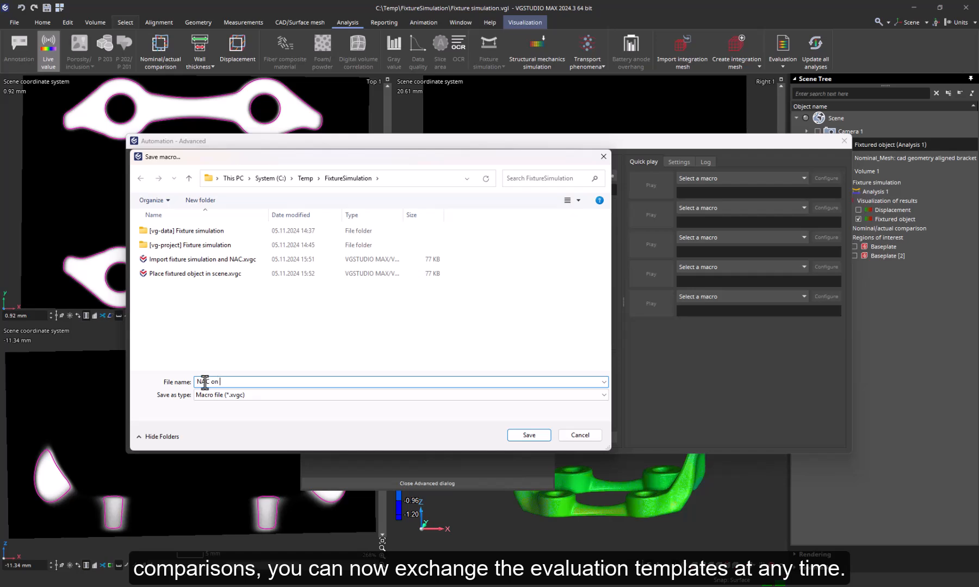
type("fixtured object")
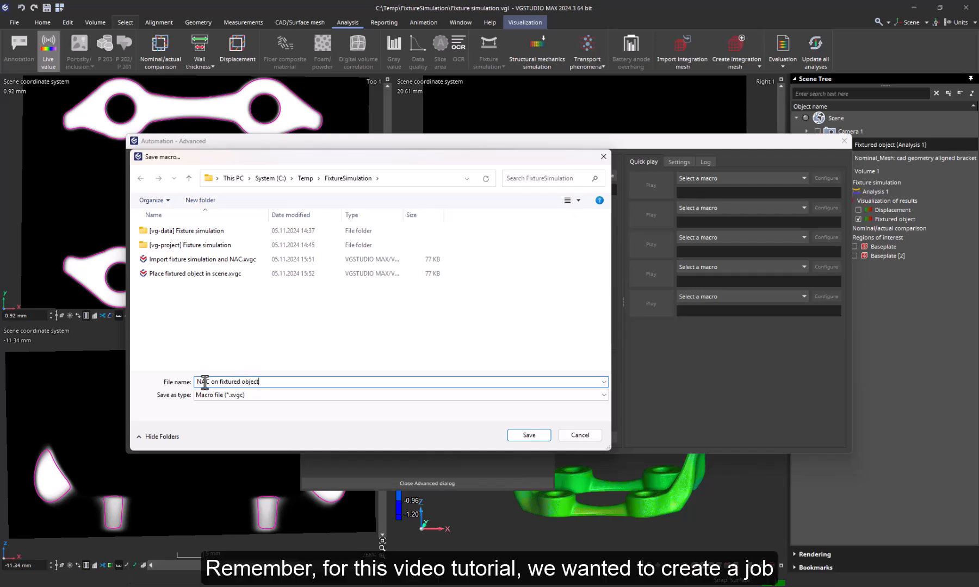
left_click(521, 436)
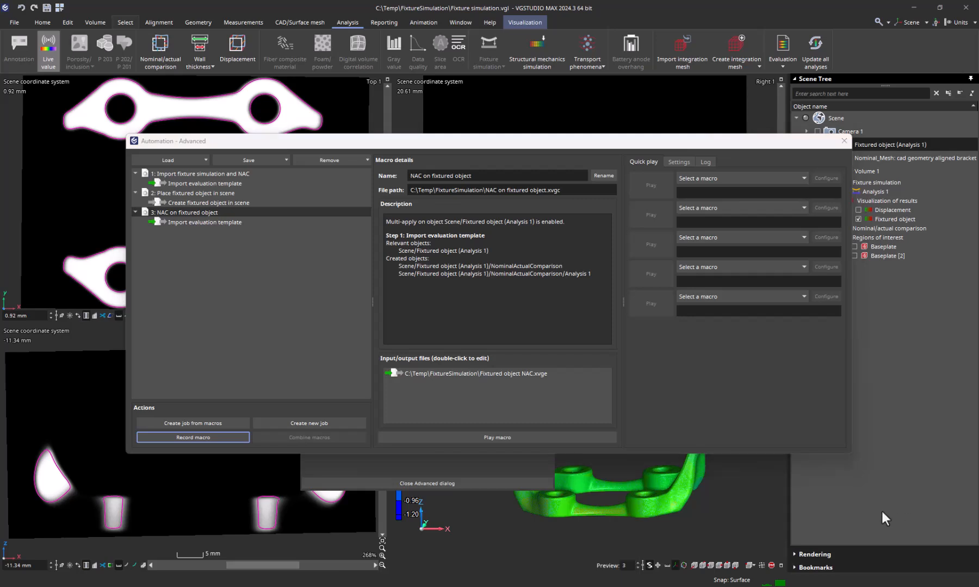
Build the 'Automated fixture simulation' job from the three macros, adding a Save output VG project step.
left_click(244, 176, "shift")
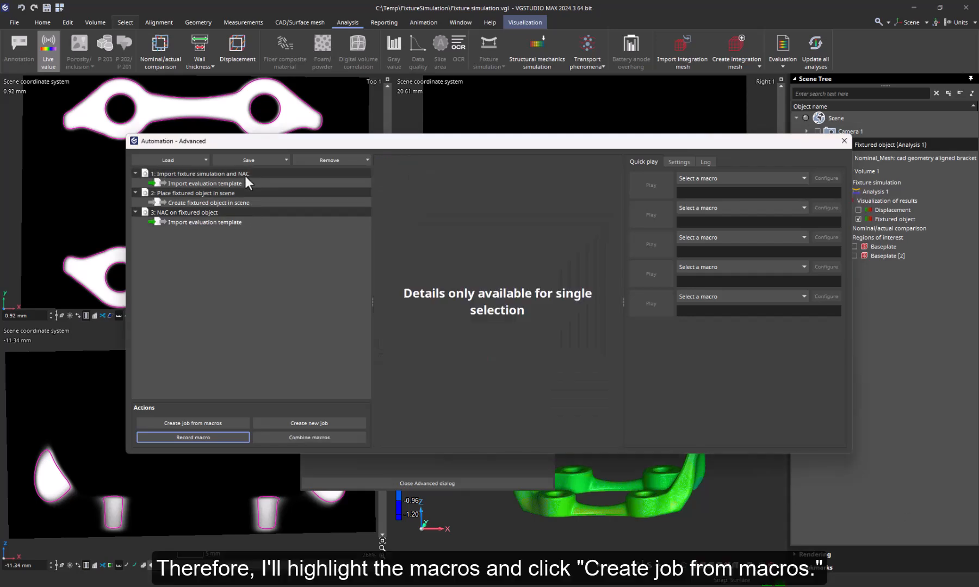
left_click(180, 423)
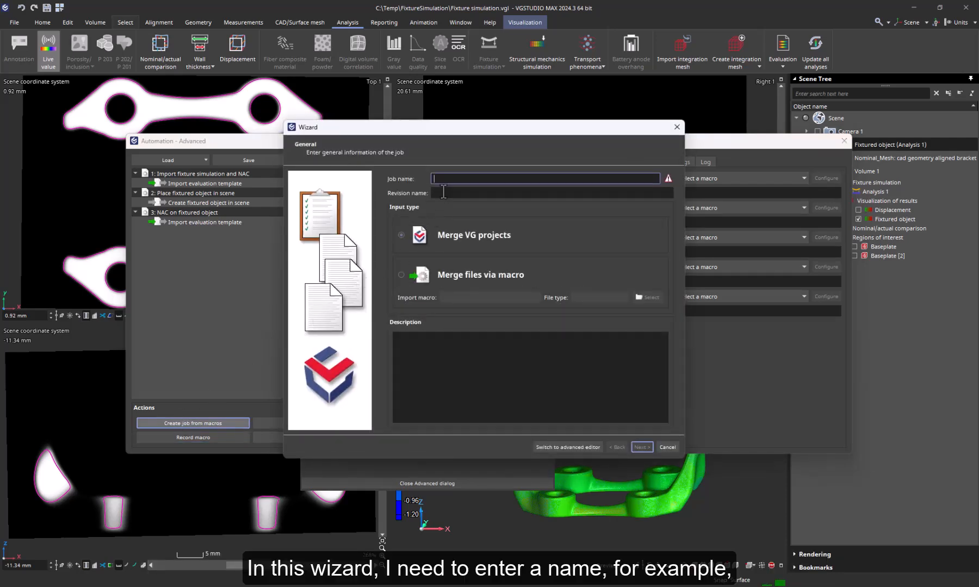
type("A")
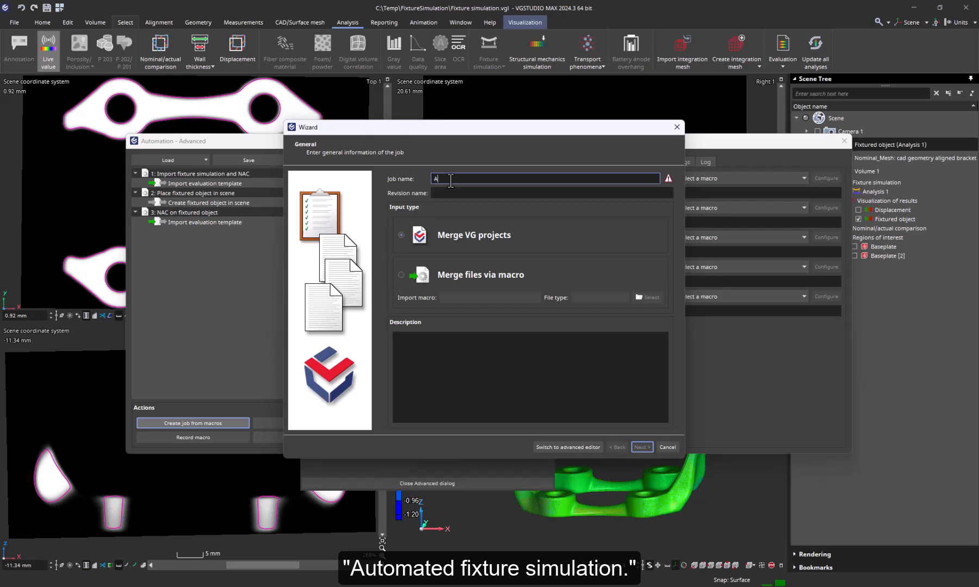
type("utomated fixt")
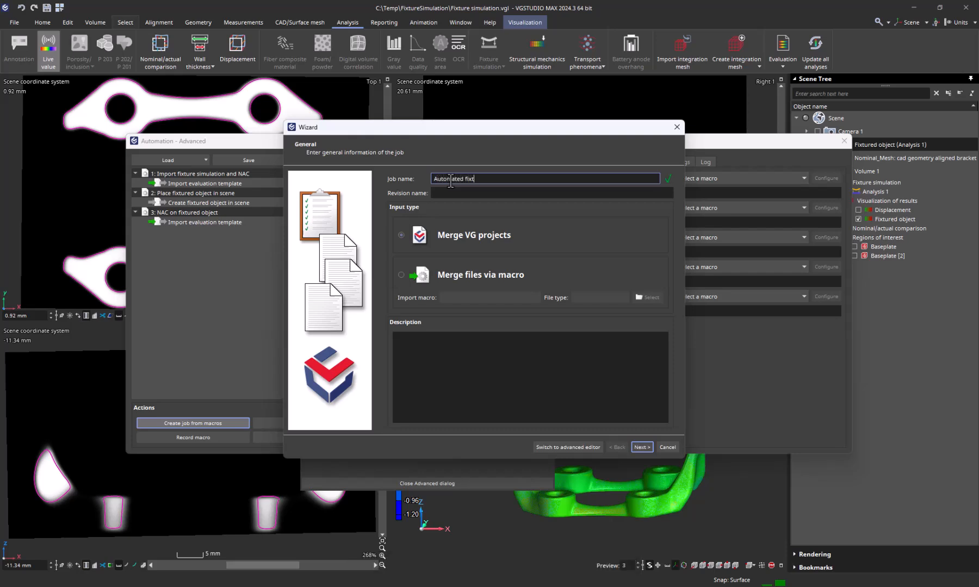
type("ure simulation")
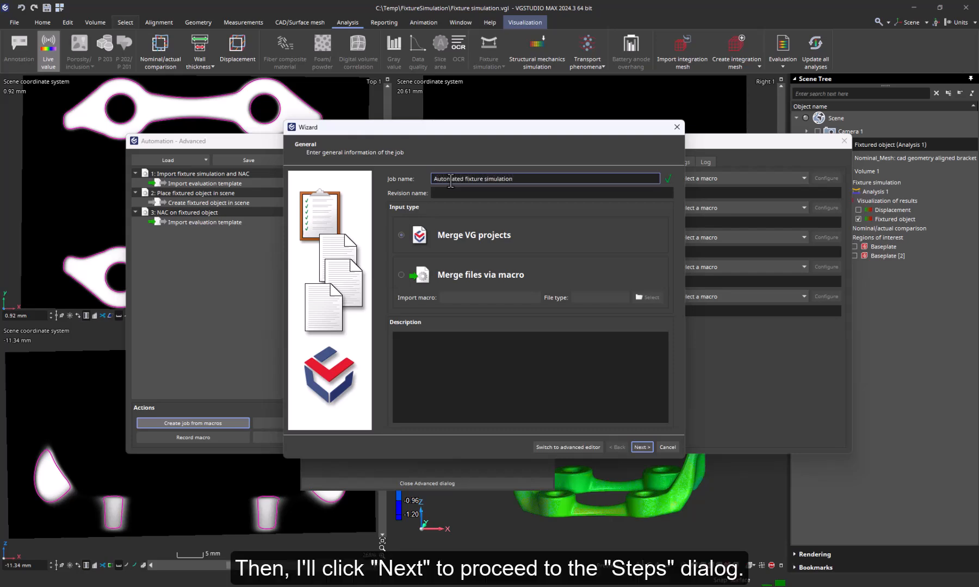
left_click(642, 447)
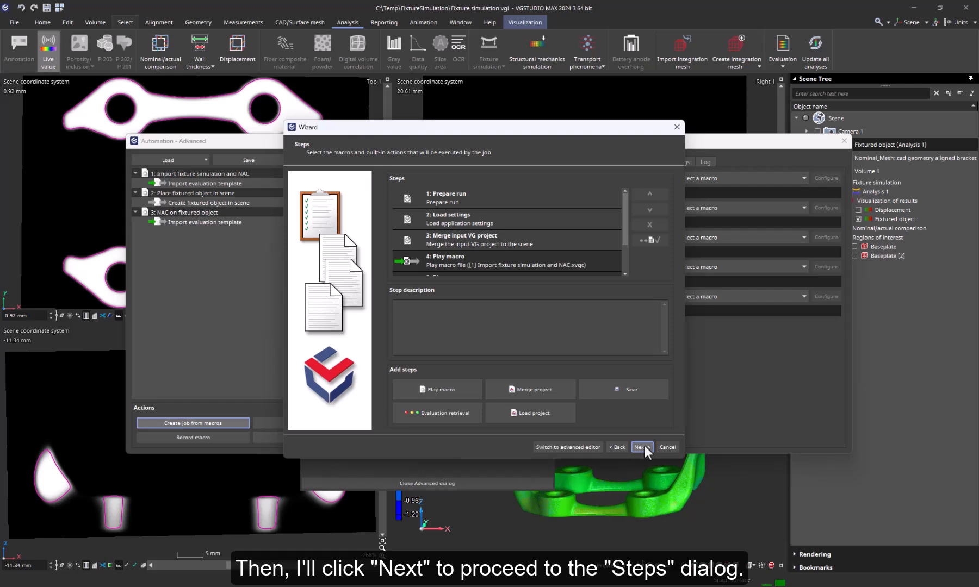
left_click_drag(625, 236, 622, 261)
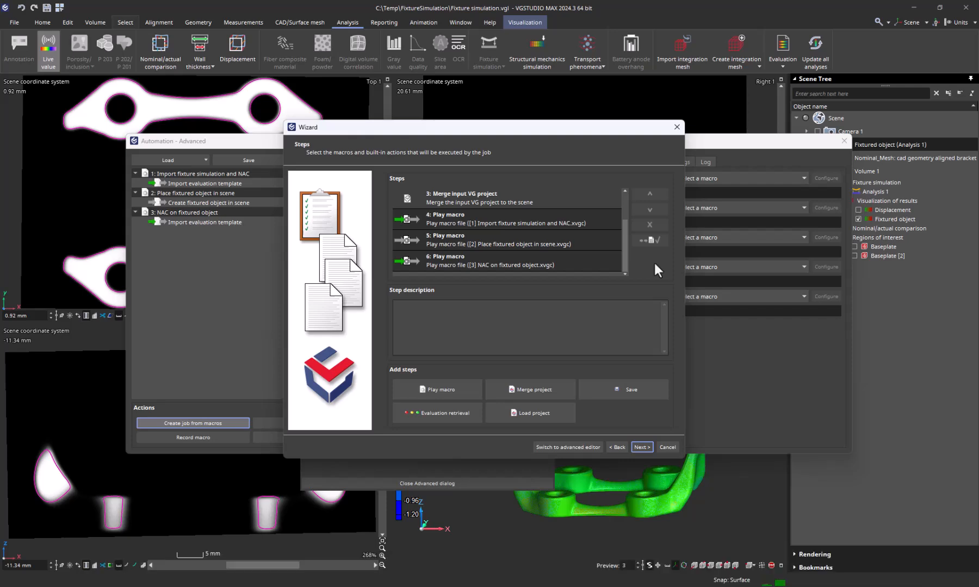
left_click(659, 389)
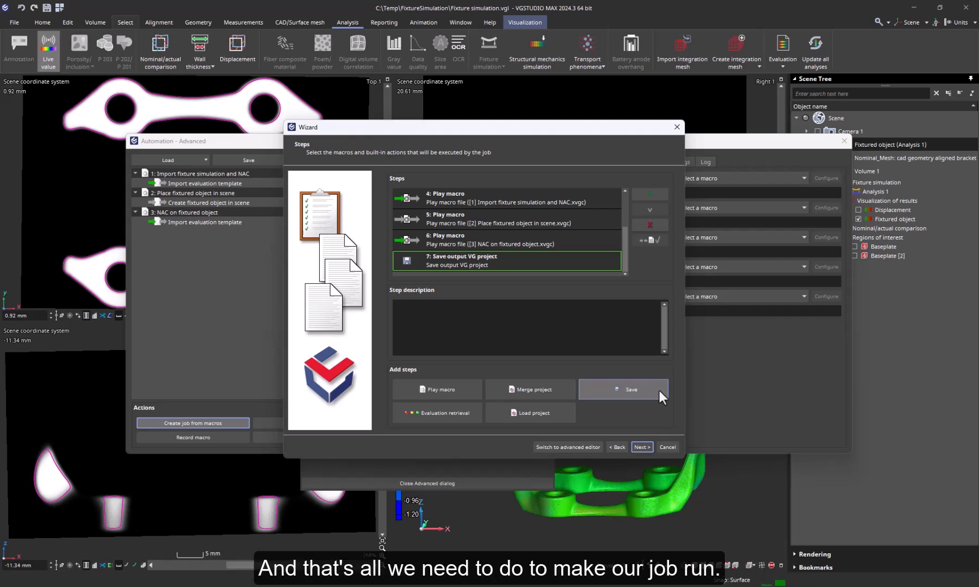
Finish the job wizard and expand job 4 to list its steps through Save project.
left_click(644, 448)
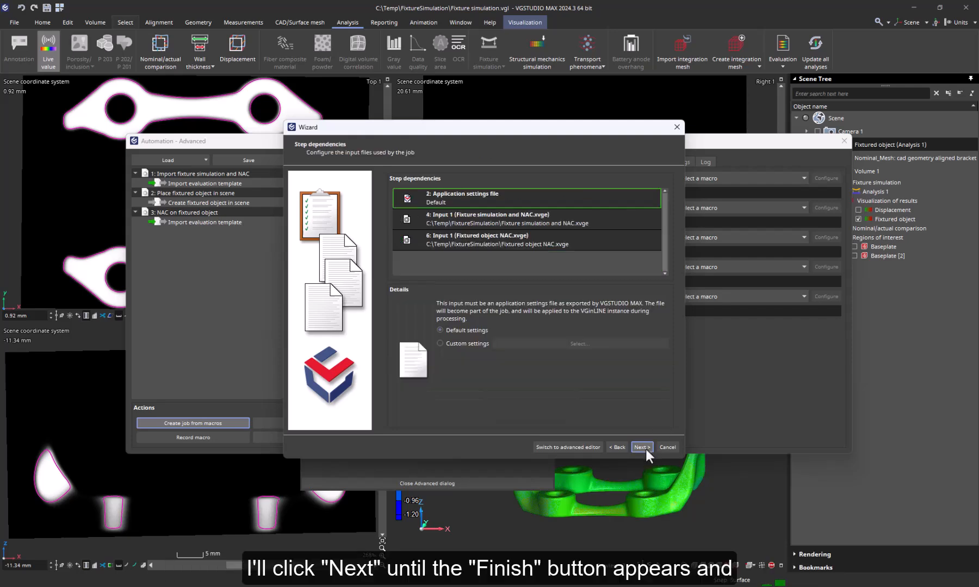
left_click(643, 447)
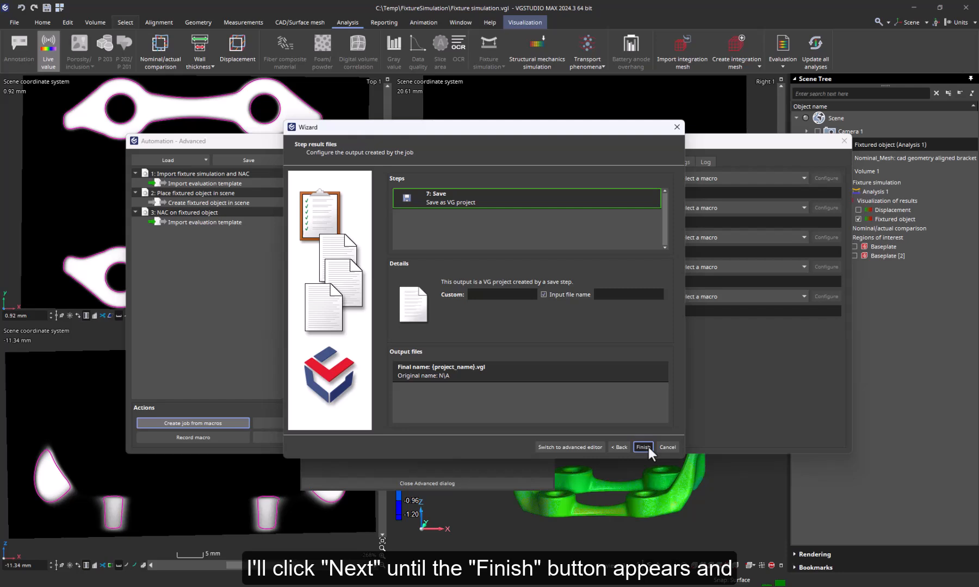
left_click(647, 447)
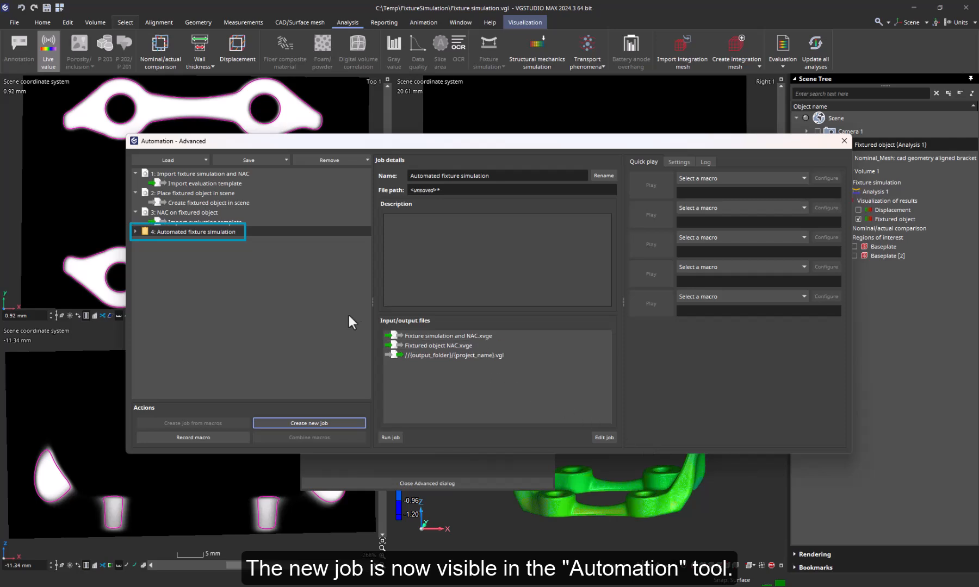
left_click(134, 231)
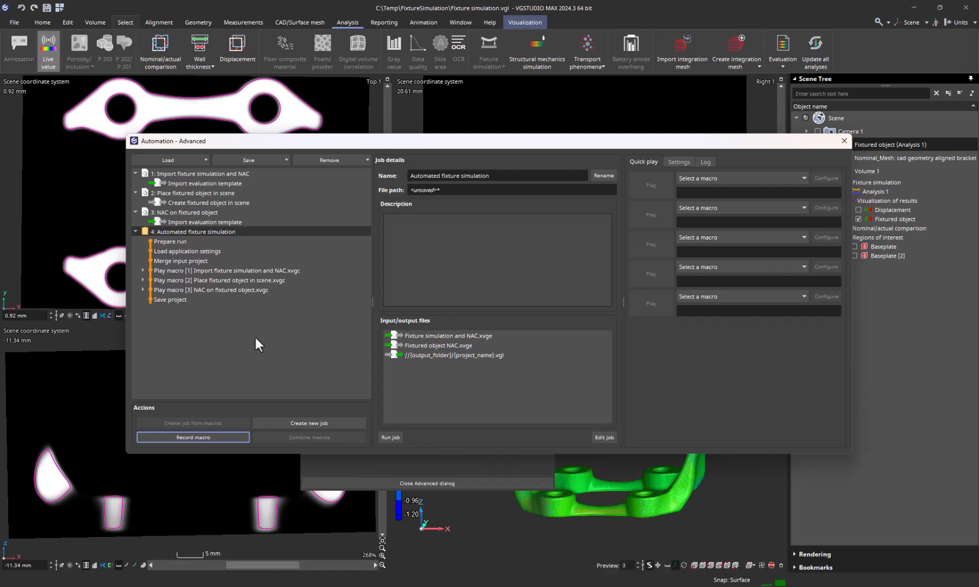
Save the job as Automated fixture simulation.xvgj, then quit without saving the project.
left_click(260, 160)
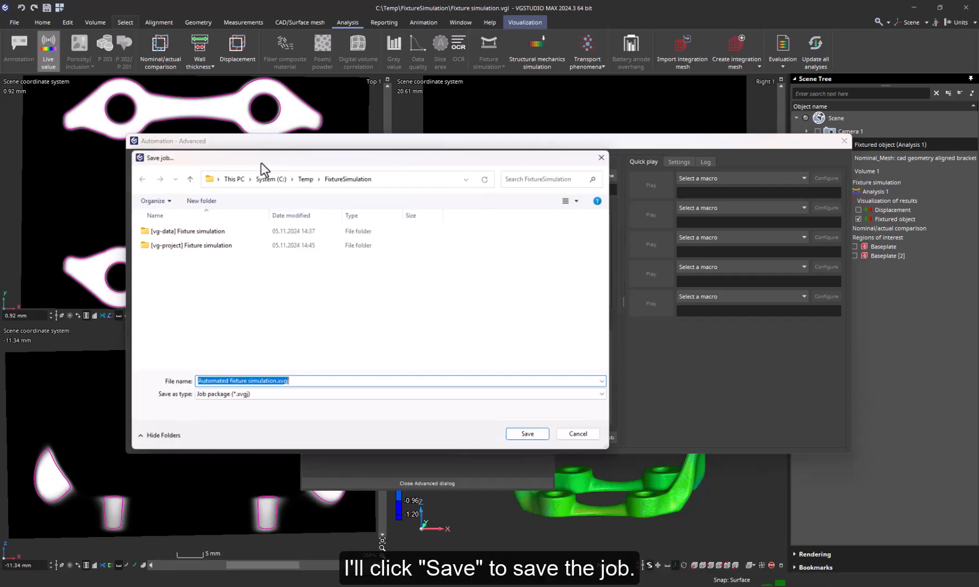
left_click(528, 435)
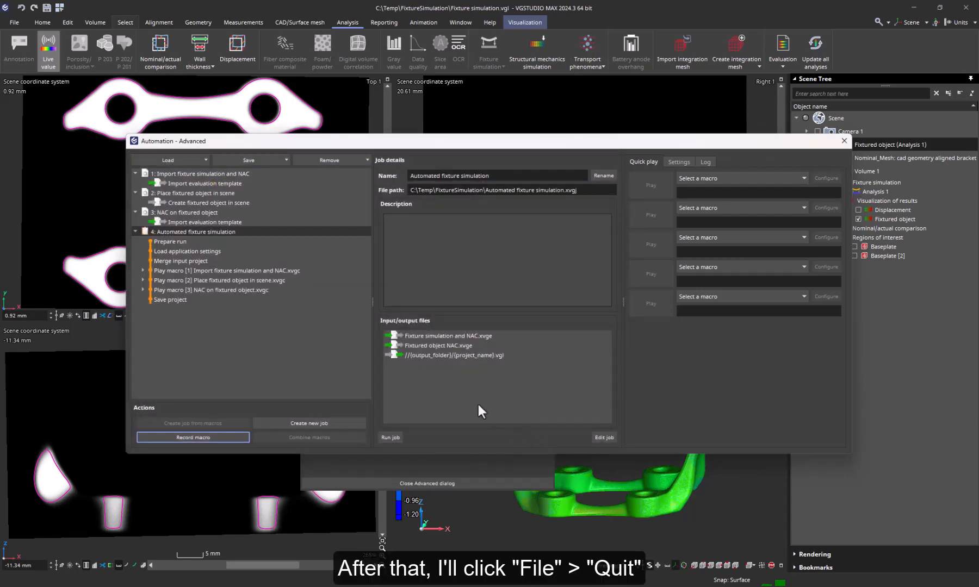
left_click(13, 23)
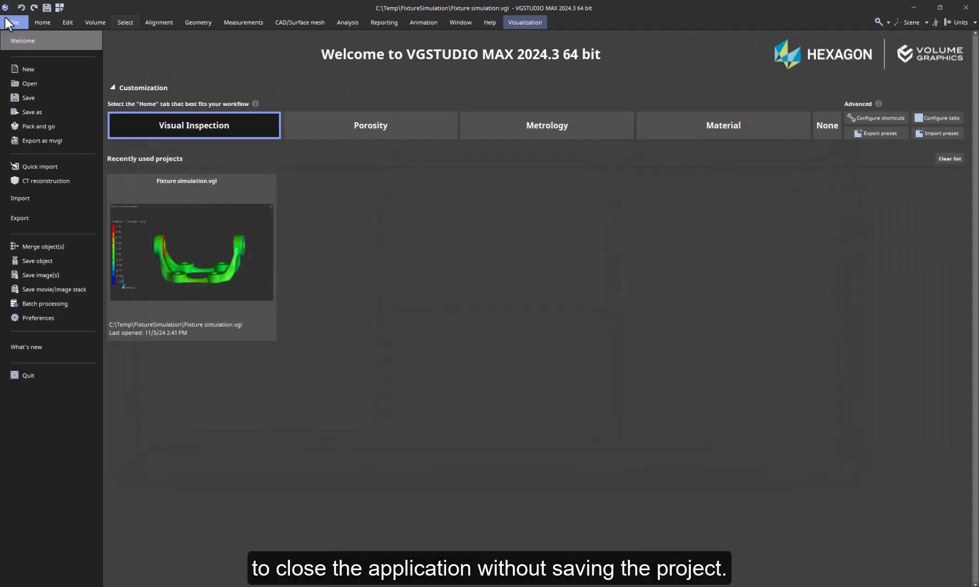
left_click(39, 374)
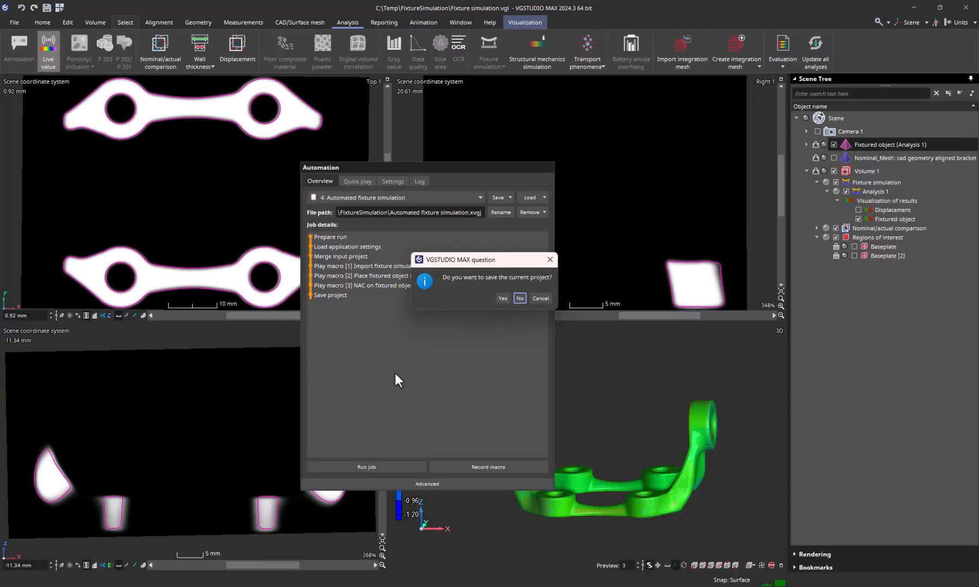
left_click(519, 298)
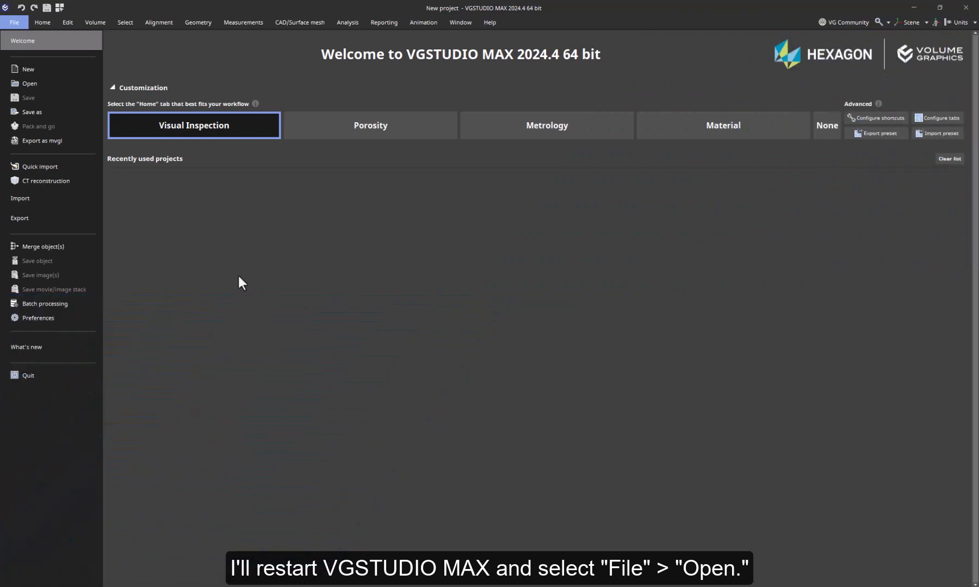
Open the original Fixture_simulation.vgl project.
left_click(54, 85)
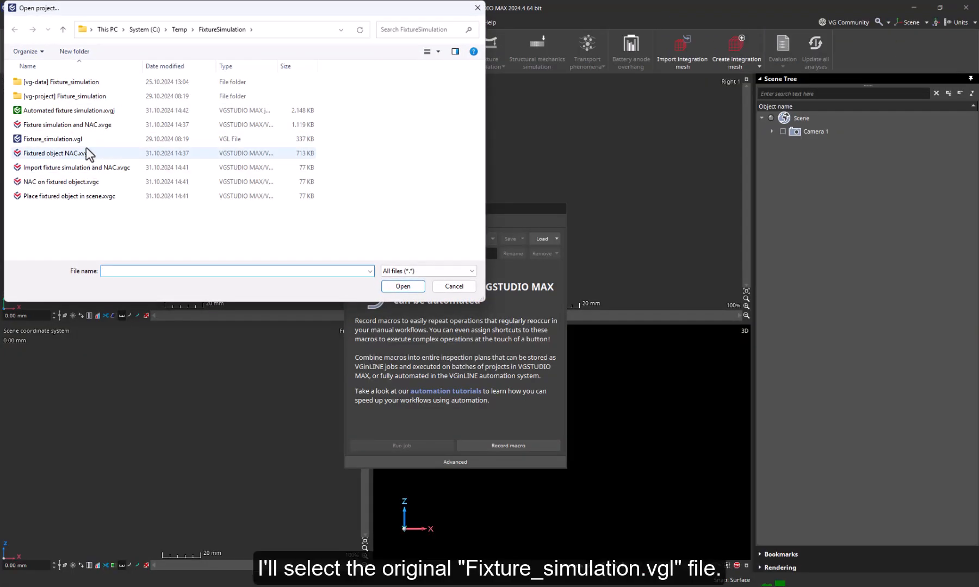
left_click(84, 140)
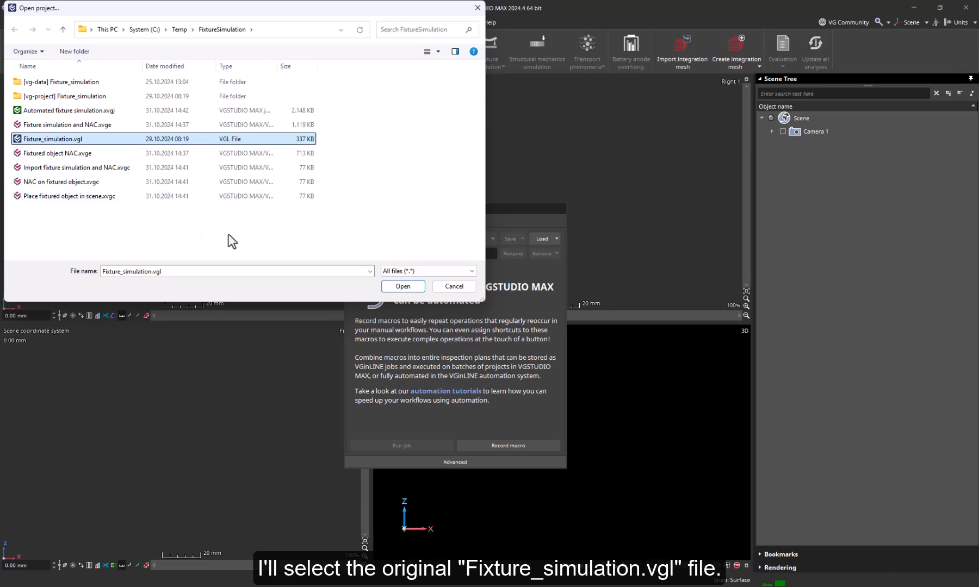
left_click(403, 287)
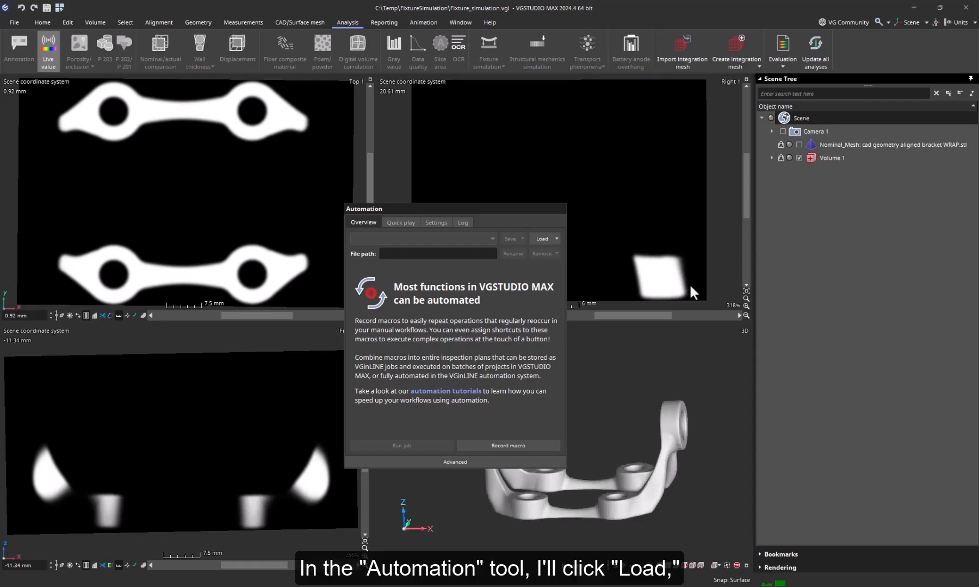
Load the Automated fixture simulation.xvgj job into Automation.
left_click(542, 238)
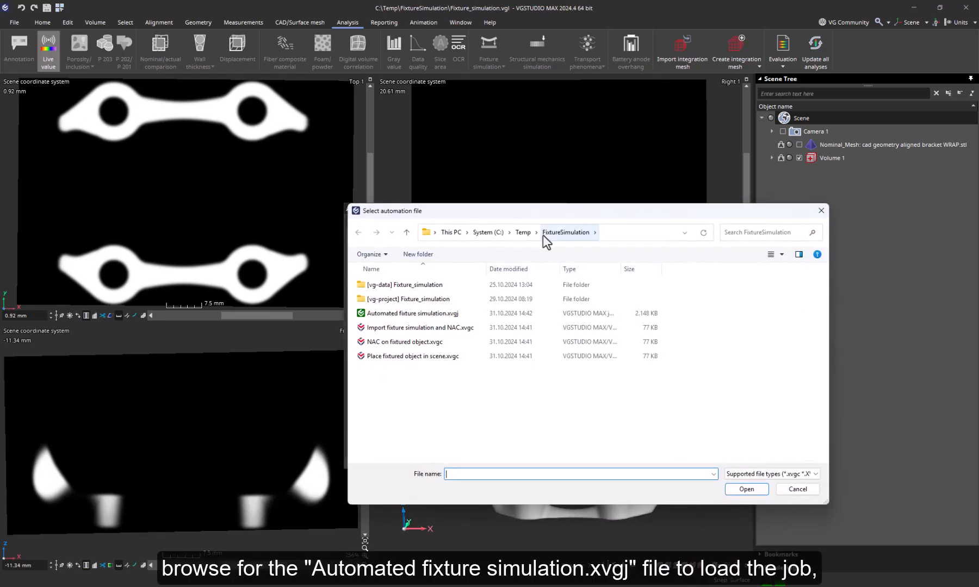
left_click(440, 313)
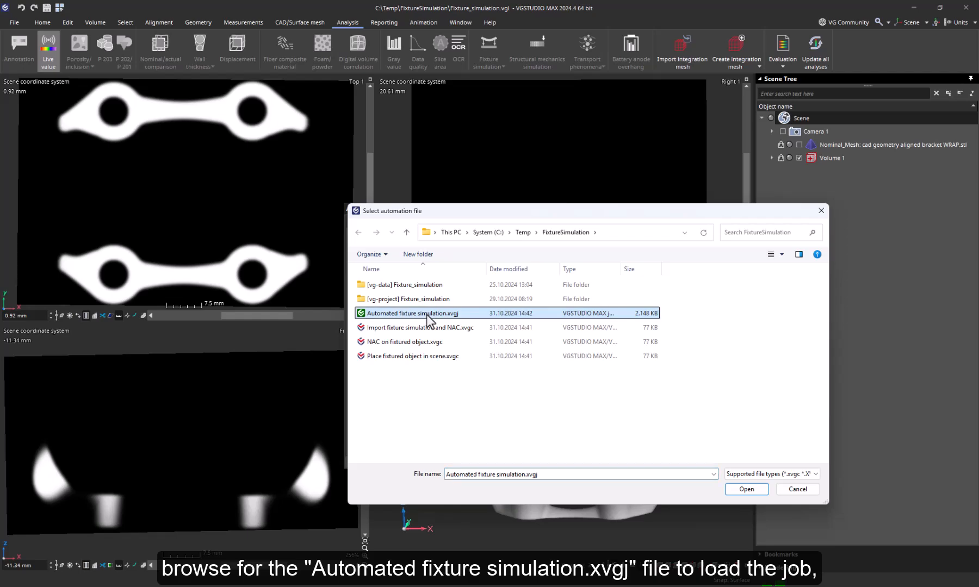
left_click(735, 491)
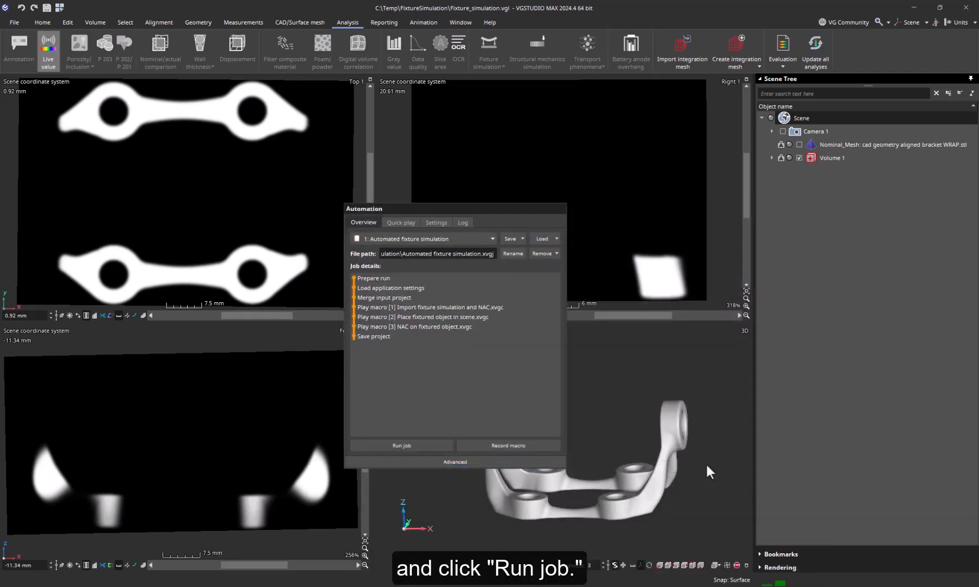
Run the job with its results written to a new folder named Output.
left_click(435, 445)
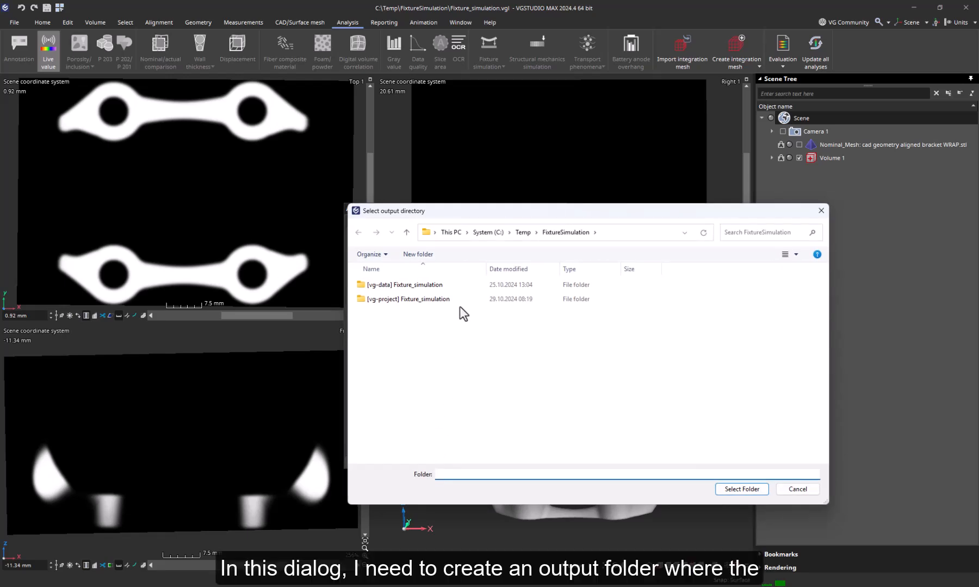
left_click(419, 254)
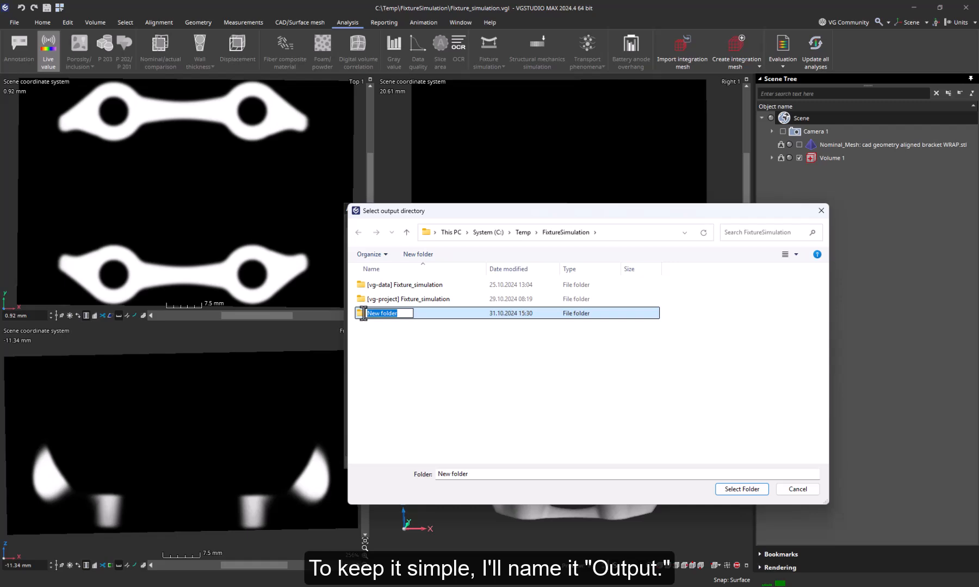
type("Output")
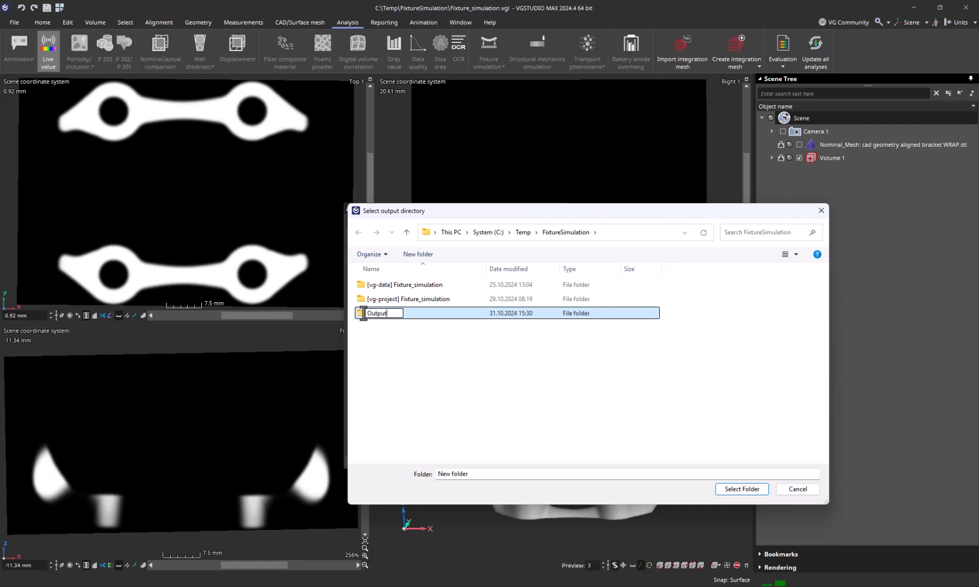
key("Return")
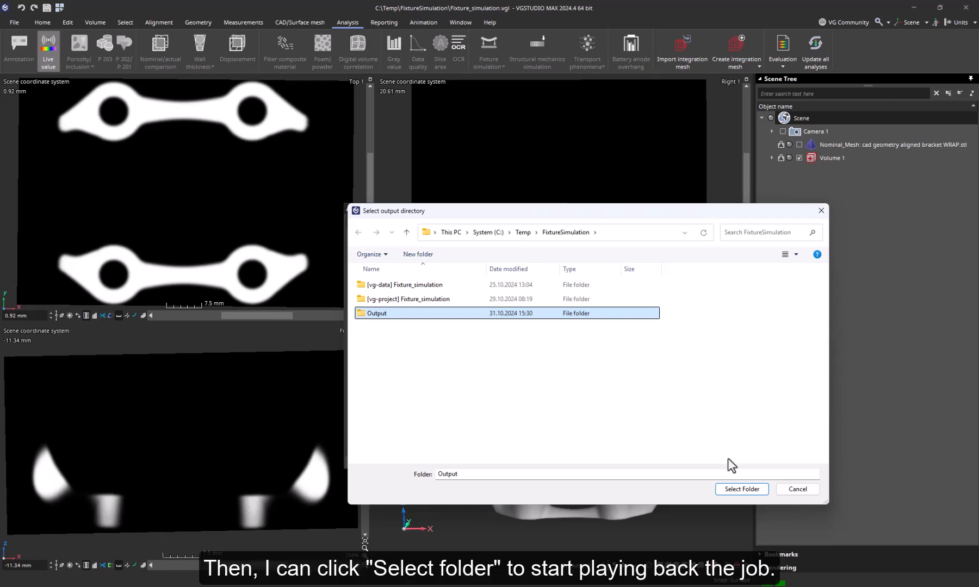
left_click(750, 489)
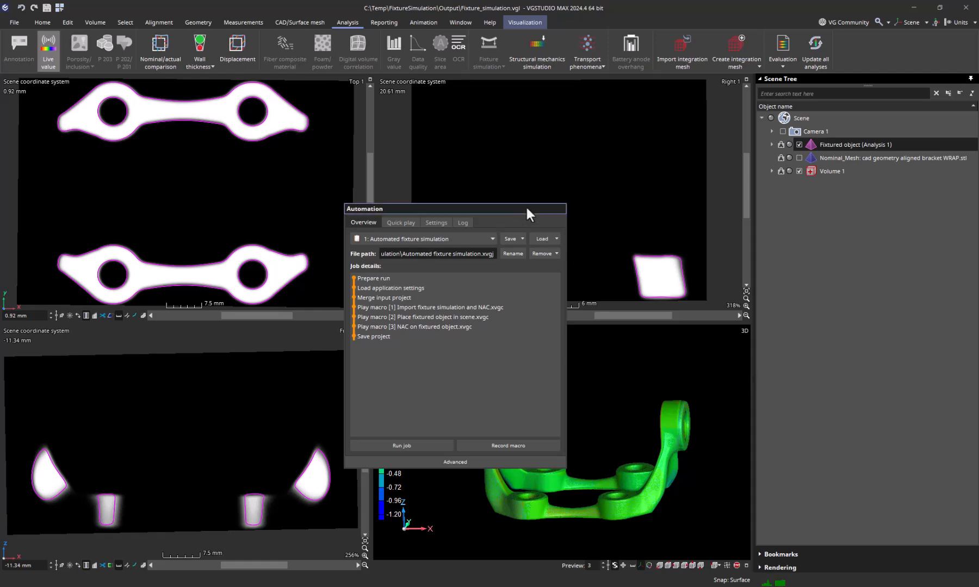
Dock and collapse the Automation panel, then expand all Scene Tree branches.
left_click_drag(525, 206, 919, 314)
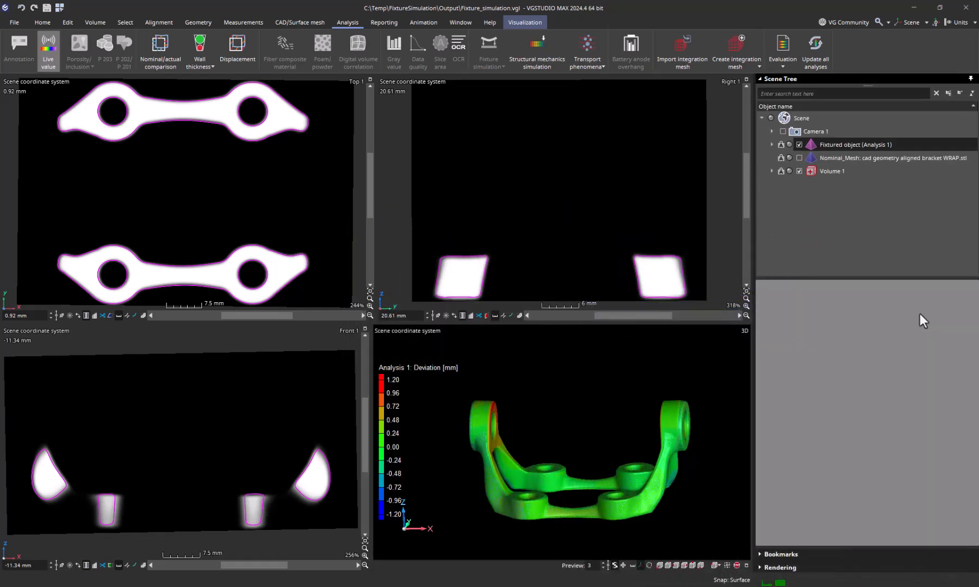
left_click(759, 254)
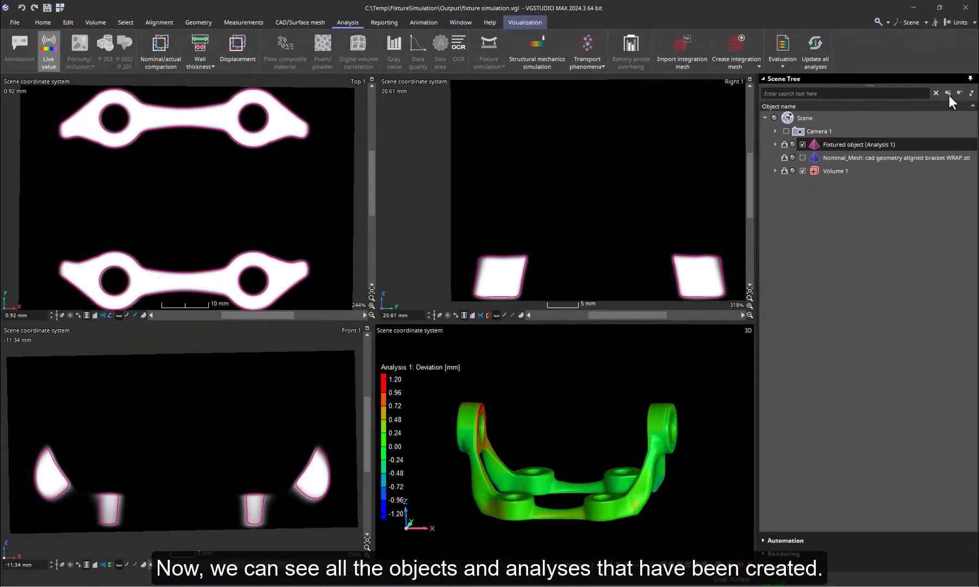
left_click(947, 94)
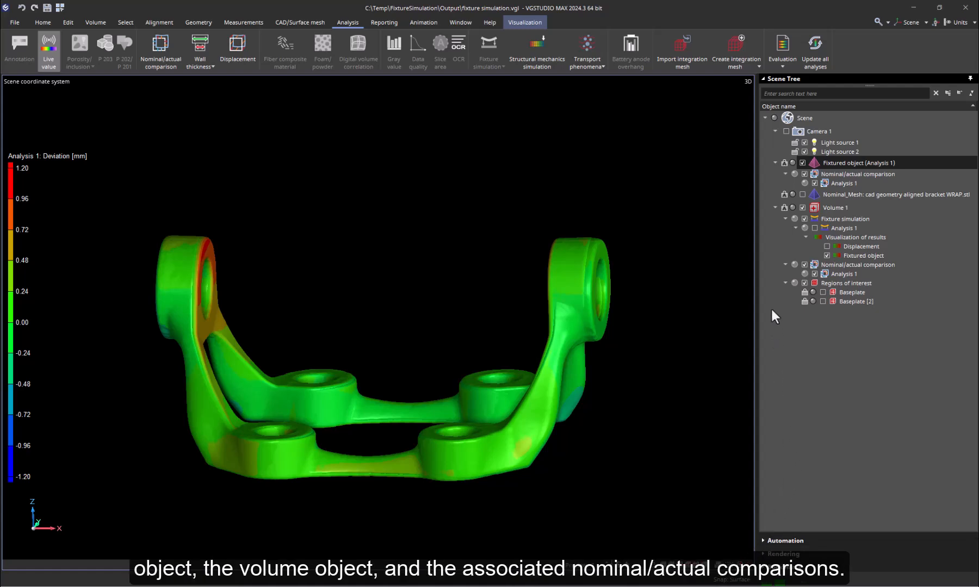
Hide Fixture simulation and Fixtured object, then rotate the bracket to inspect the top-left eye.
left_click(804, 218)
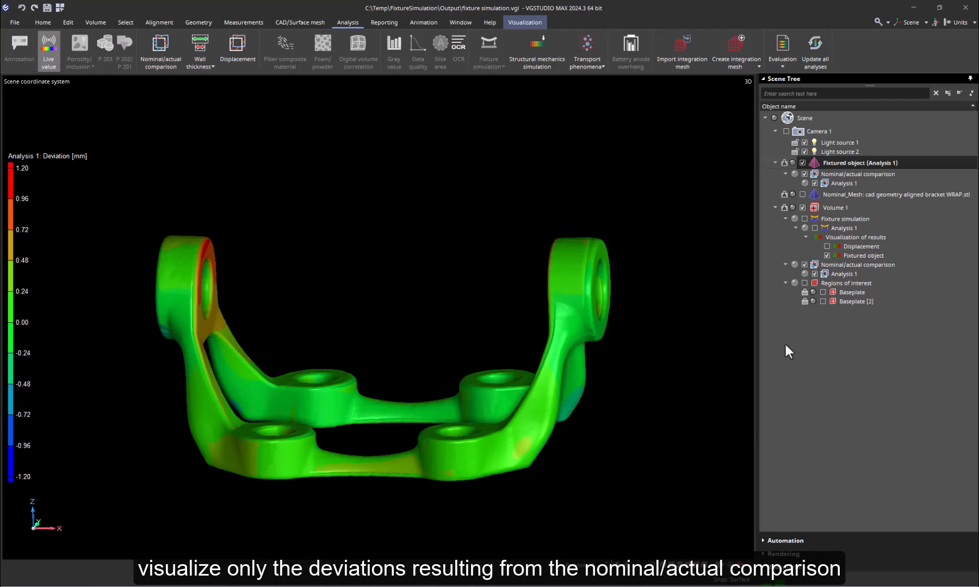
left_click(800, 162)
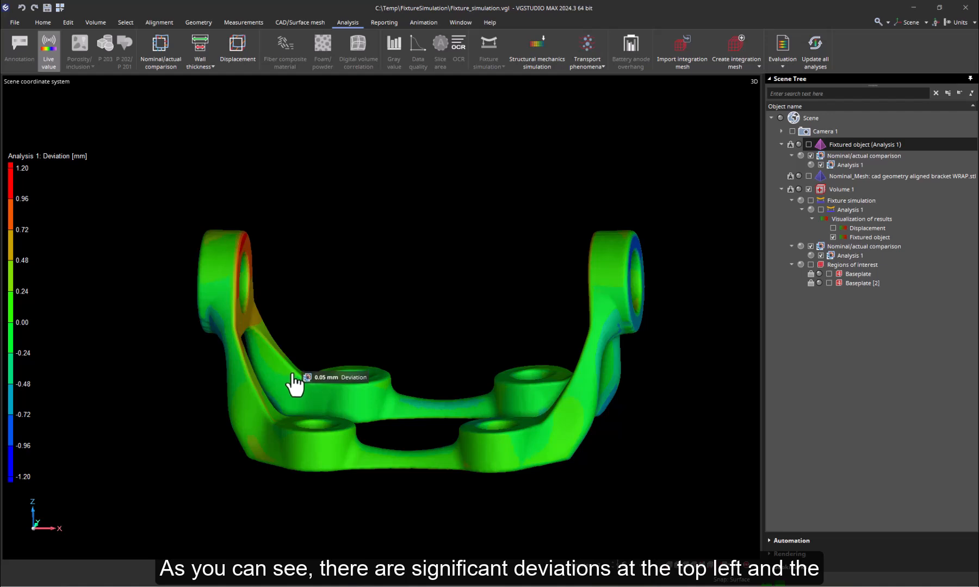
left_click_drag(295, 382, 282, 306)
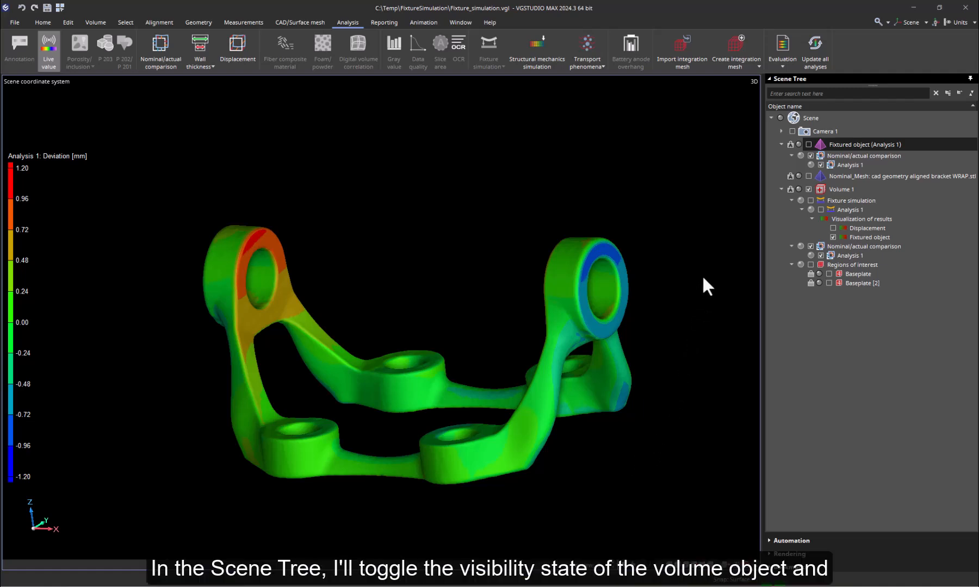
Show Fixtured object (Analysis 1) again and hide Volume 1 to view the mostly green map.
left_click(808, 144)
left_click(808, 189)
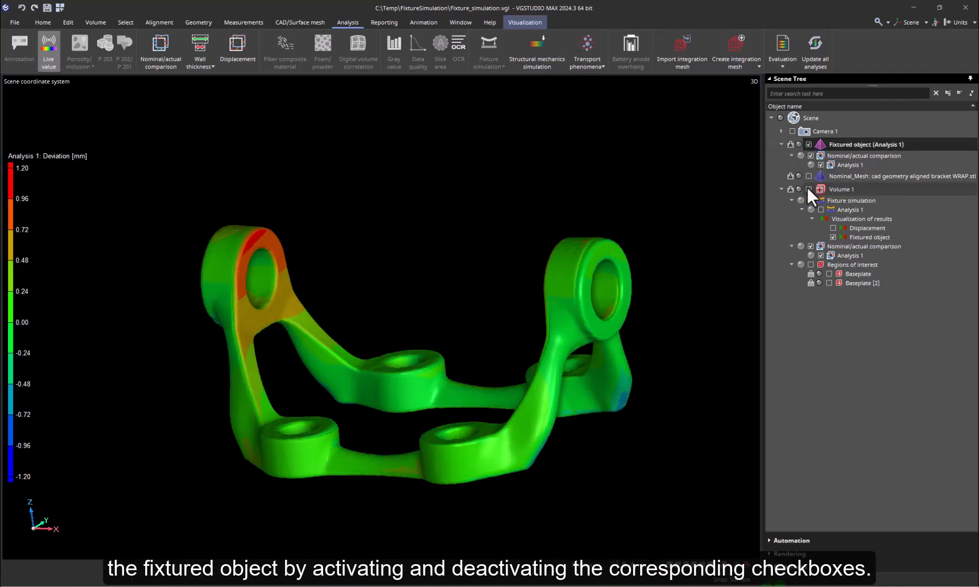
left_click(808, 190)
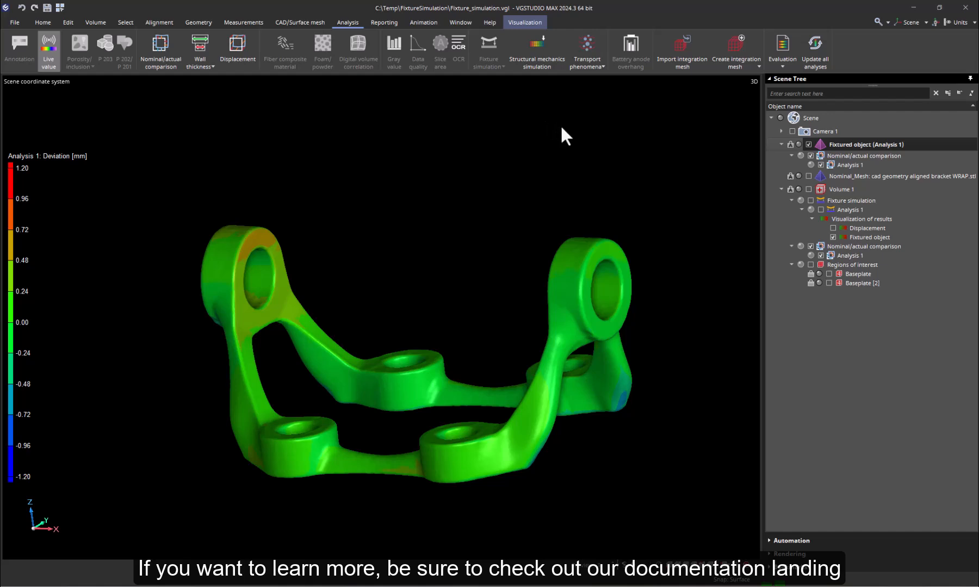
Open the VGSTUDIO MAX tutorials from the Help tab.
left_click(489, 23)
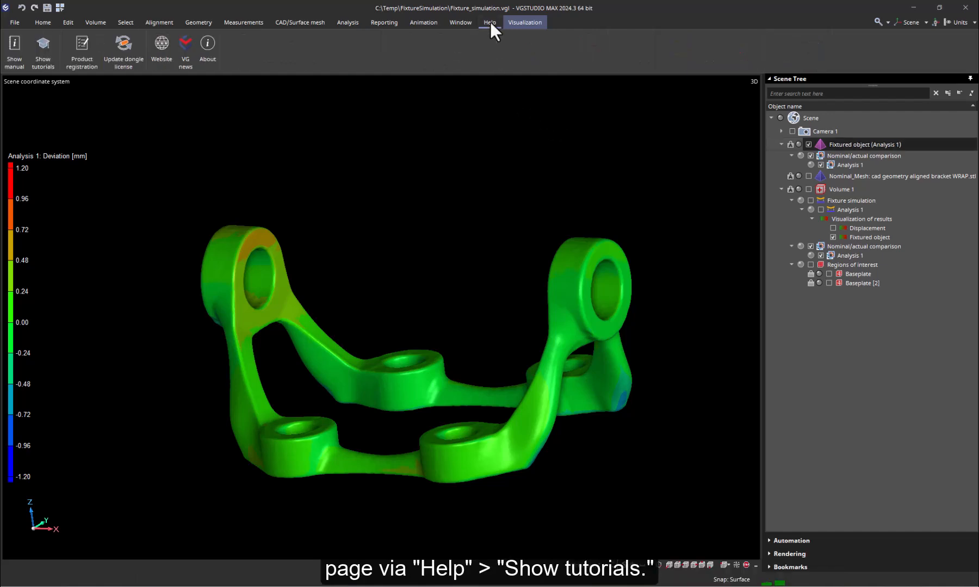
left_click(46, 51)
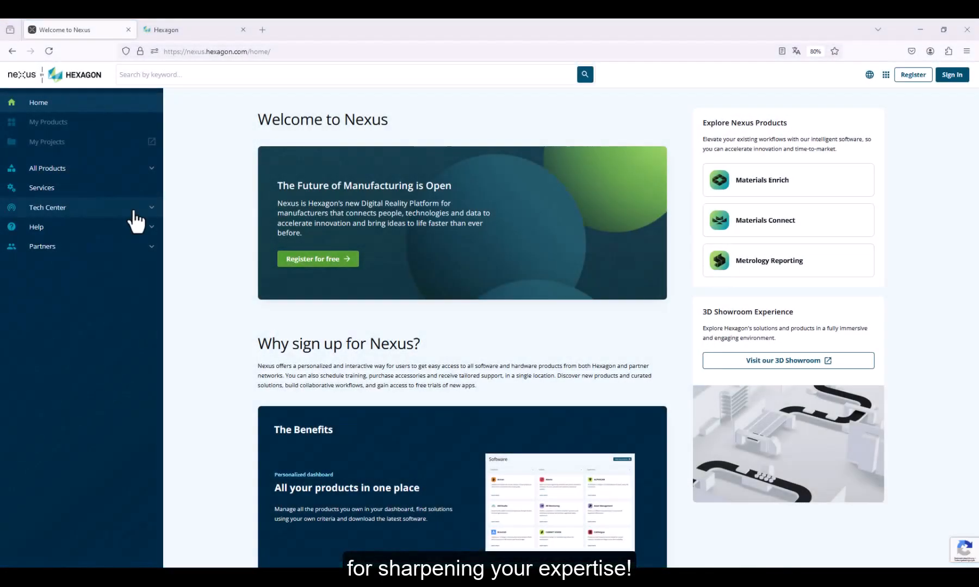
Expand Tech Center and open the VG Nexus Community forums from Community forums.
left_click(133, 211)
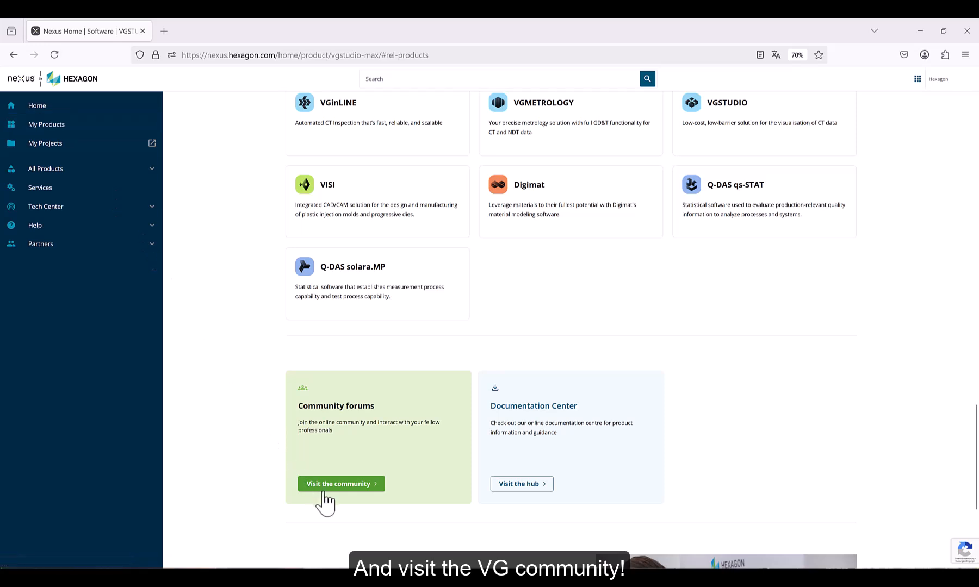
left_click(324, 485)
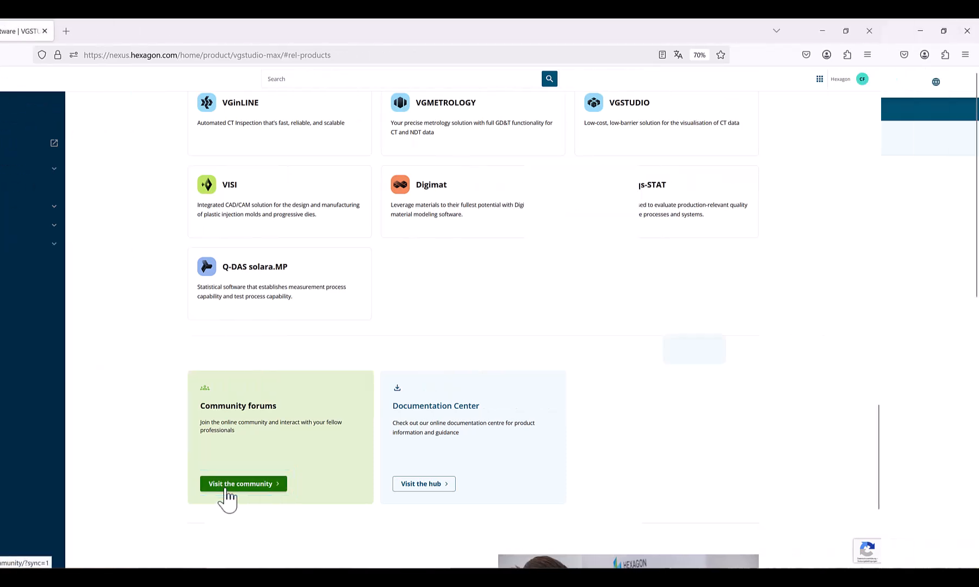